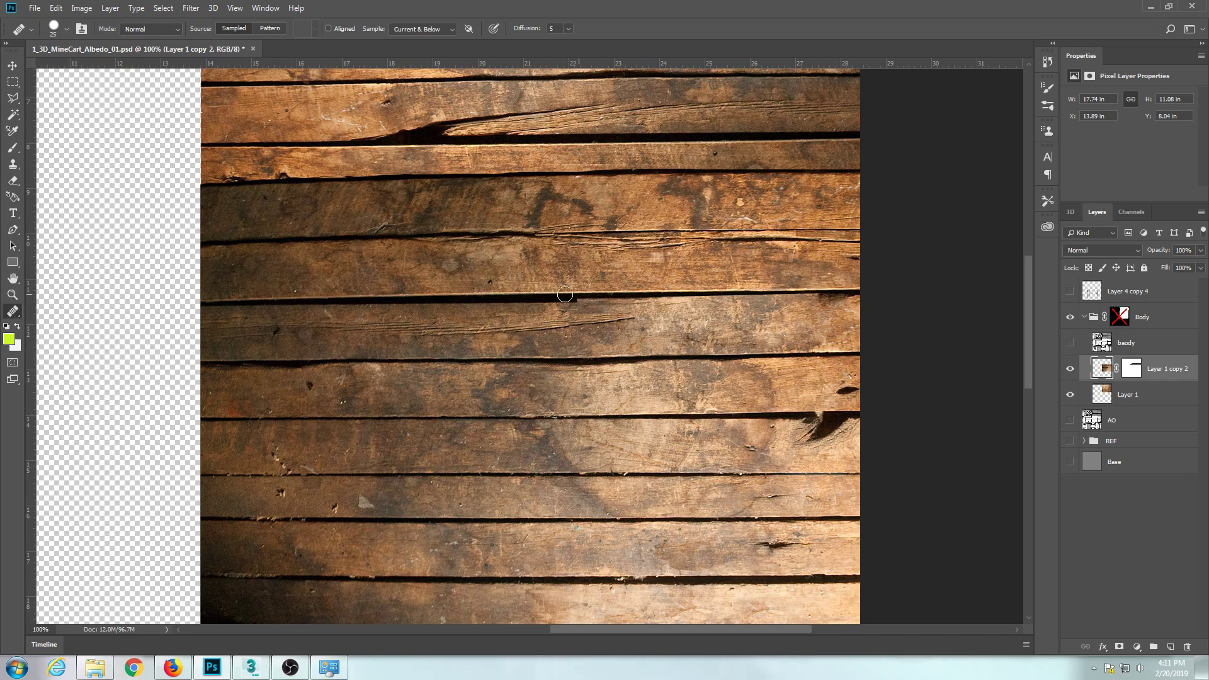
Check what Layer 1 copy 2, its mask and Layer 1 each contribute to the wood by toggling them off and on.
key("s")
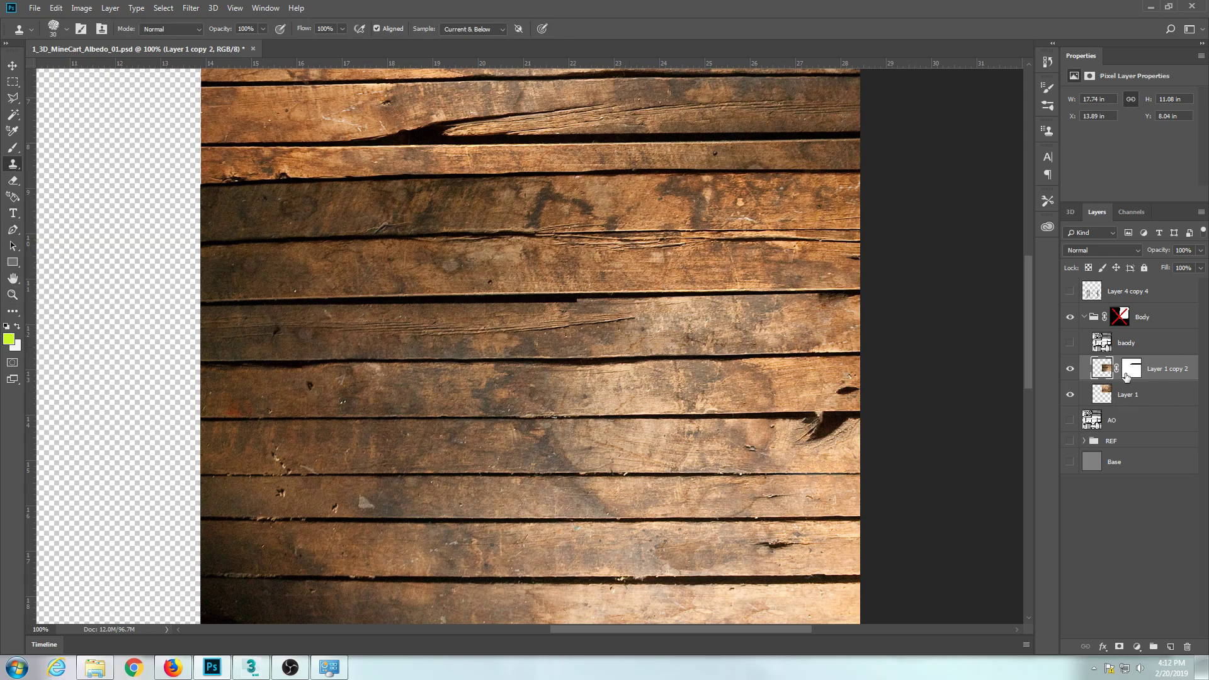
left_click(1070, 370)
left_click(1071, 370)
key("ctrl+minus")
key("ctrl+minus")
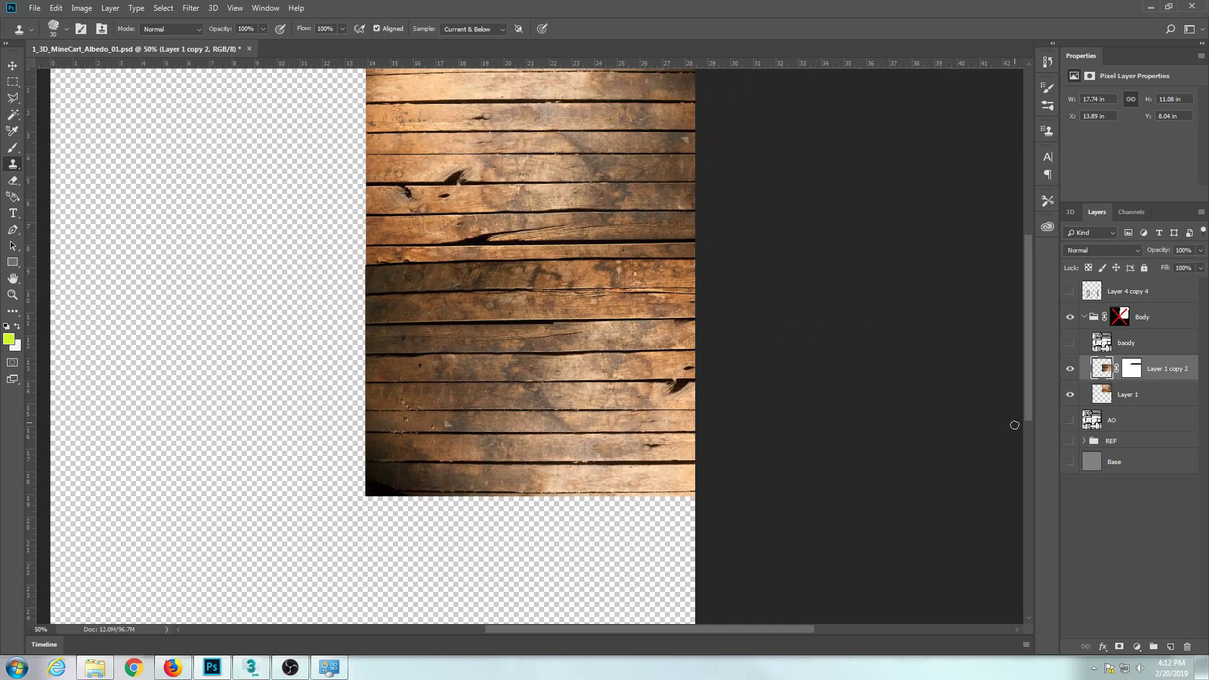
left_click(1071, 373)
left_click(1071, 373)
left_click(1069, 395)
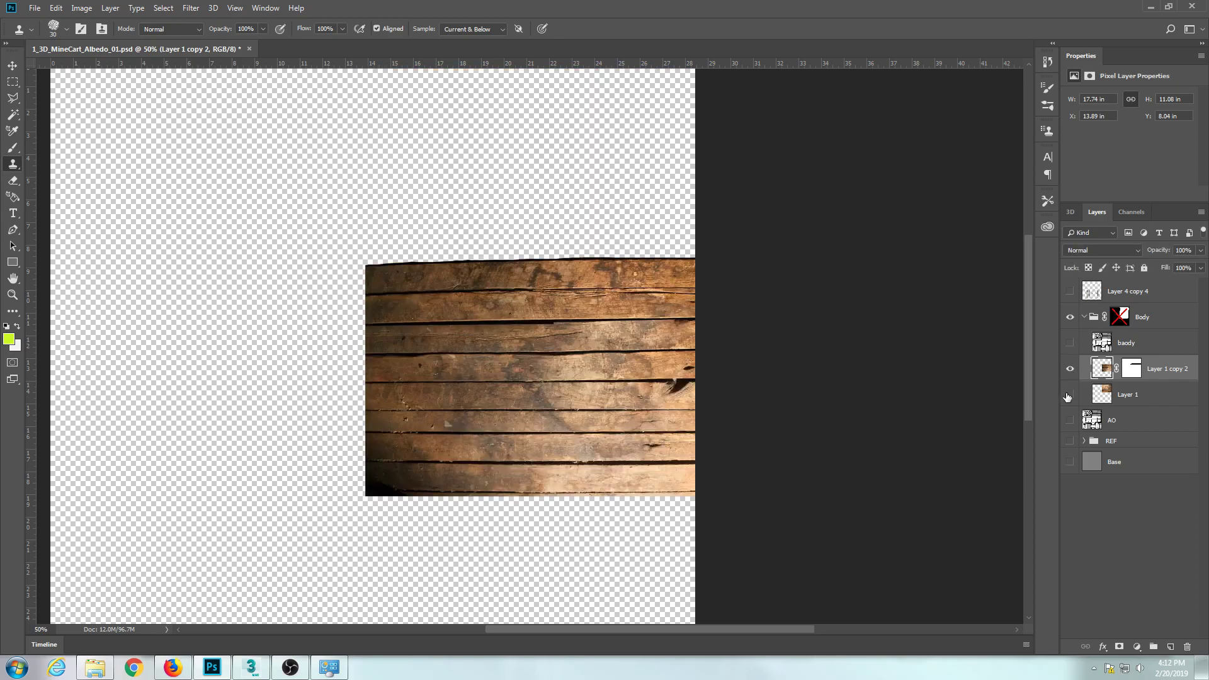
left_click(1069, 395)
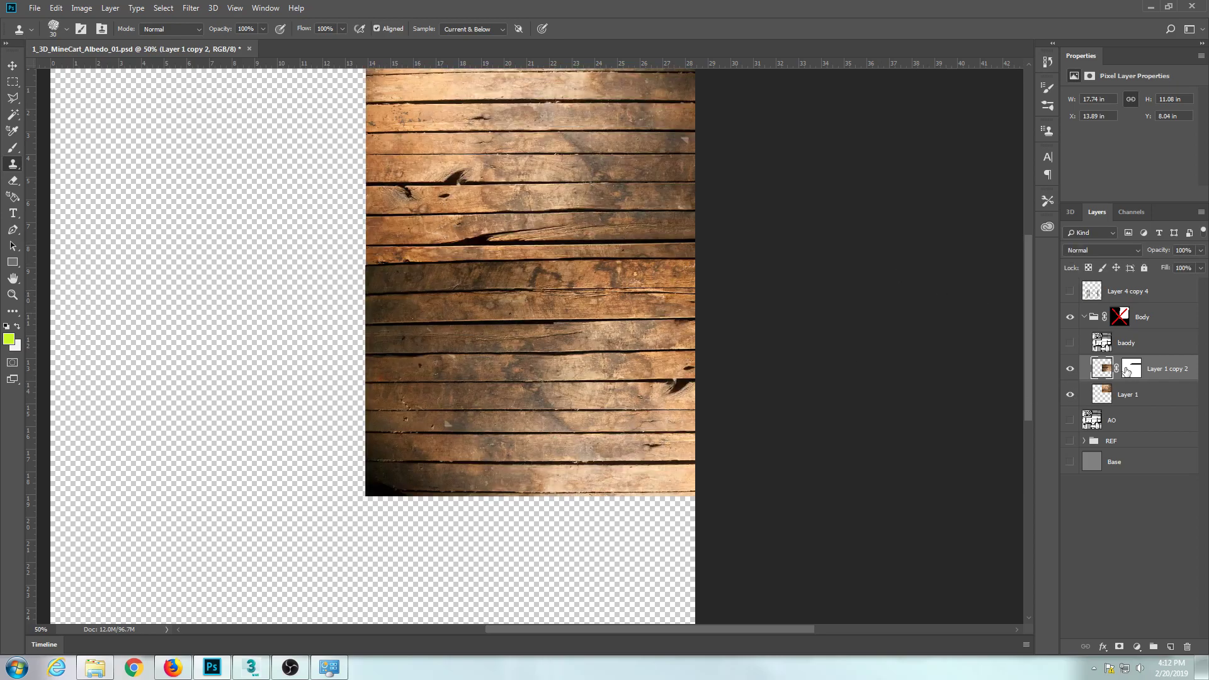
left_click(1127, 371, "shift")
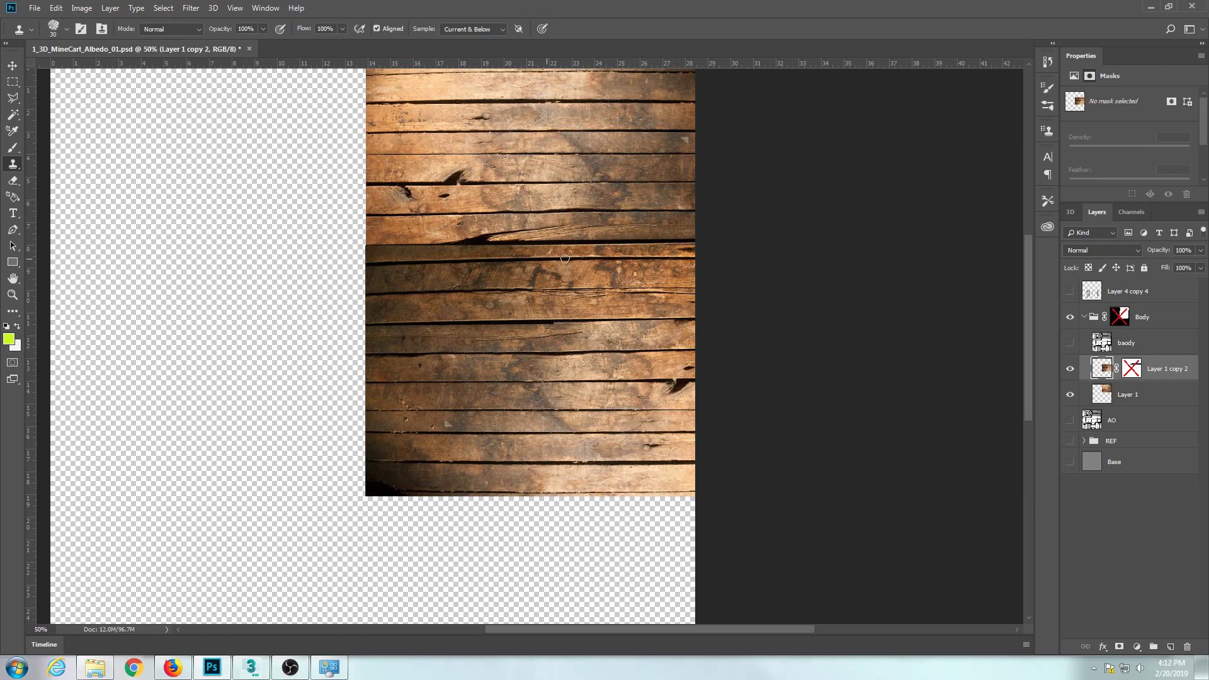
left_click(1132, 372, "shift")
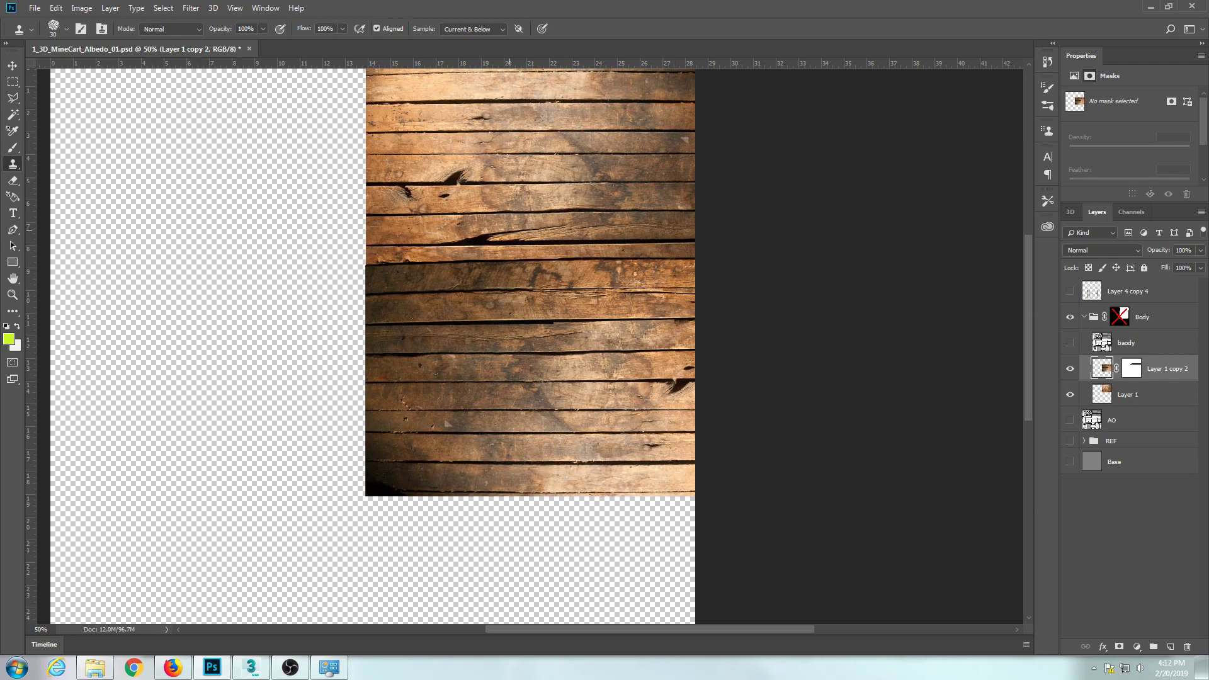
Move the Layer 1 copy 2 planks straight up about 2 in, to Y 5.96 in, and save the file.
left_click(1106, 392)
left_click(1101, 372)
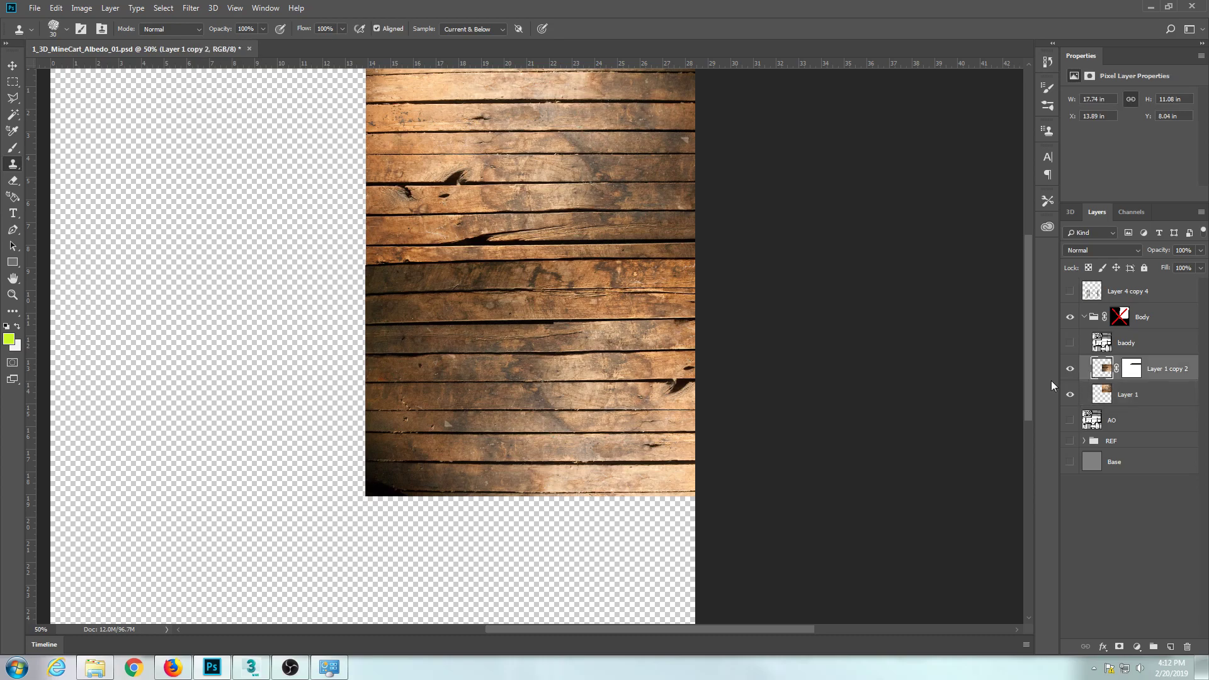
key("v")
left_click_drag(602, 381, 600, 334)
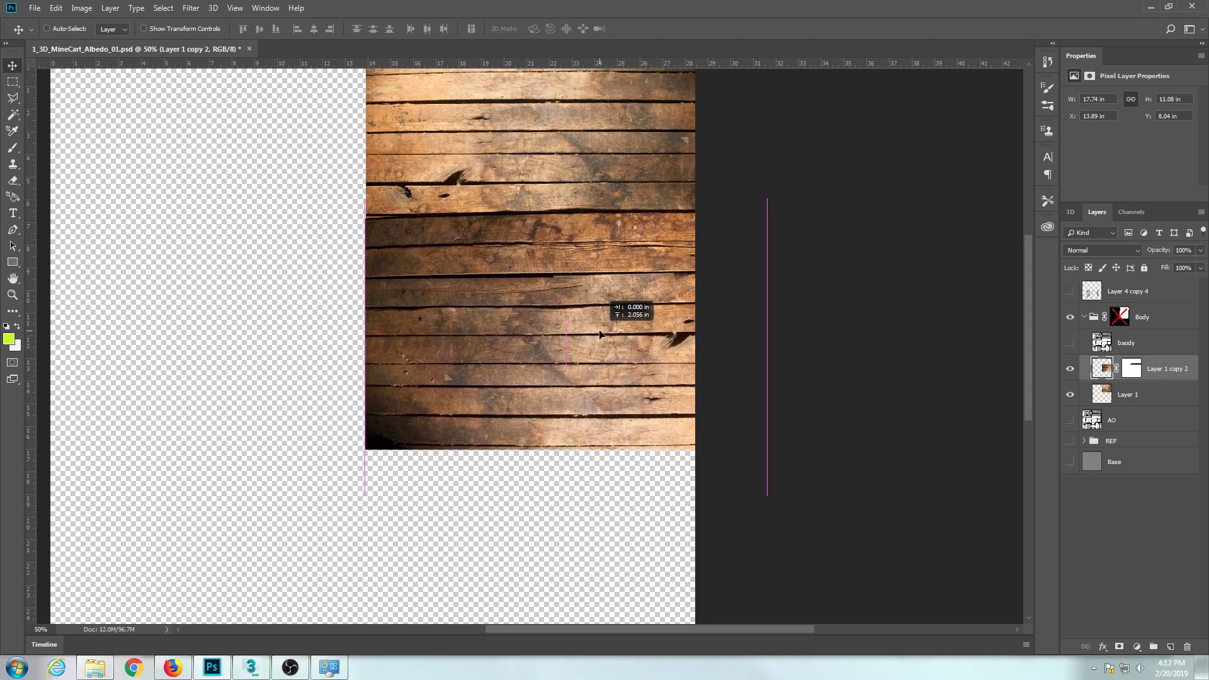
left_click_drag(599, 335, 601, 333)
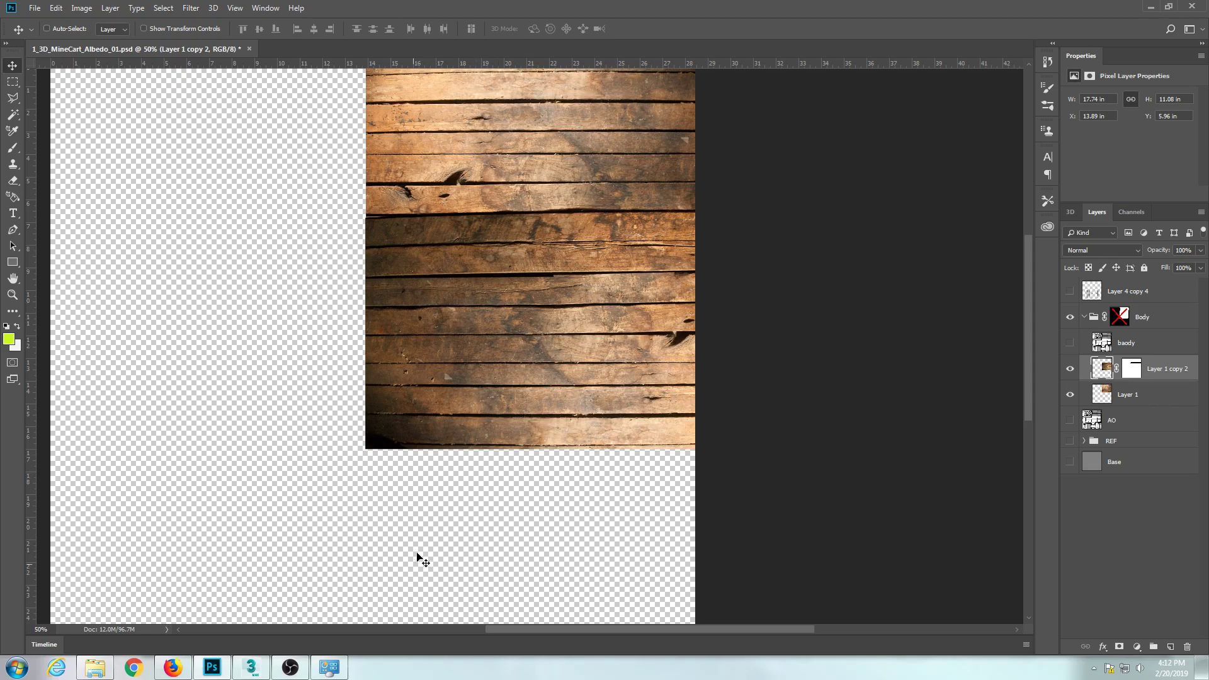
key("ctrl+s")
Switch to 3ds Max and examine the wood planks on the inner and outer walls of the mine cart from several angles.
left_click(251, 667)
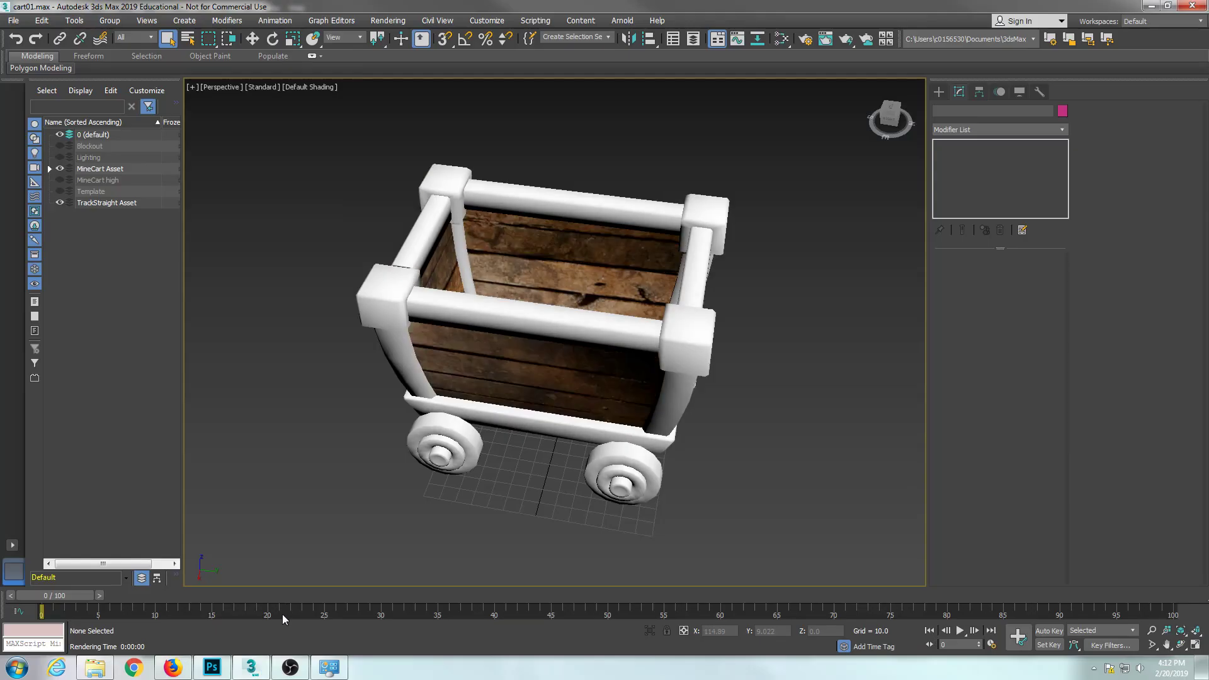
left_click_drag(519, 413, 642, 332)
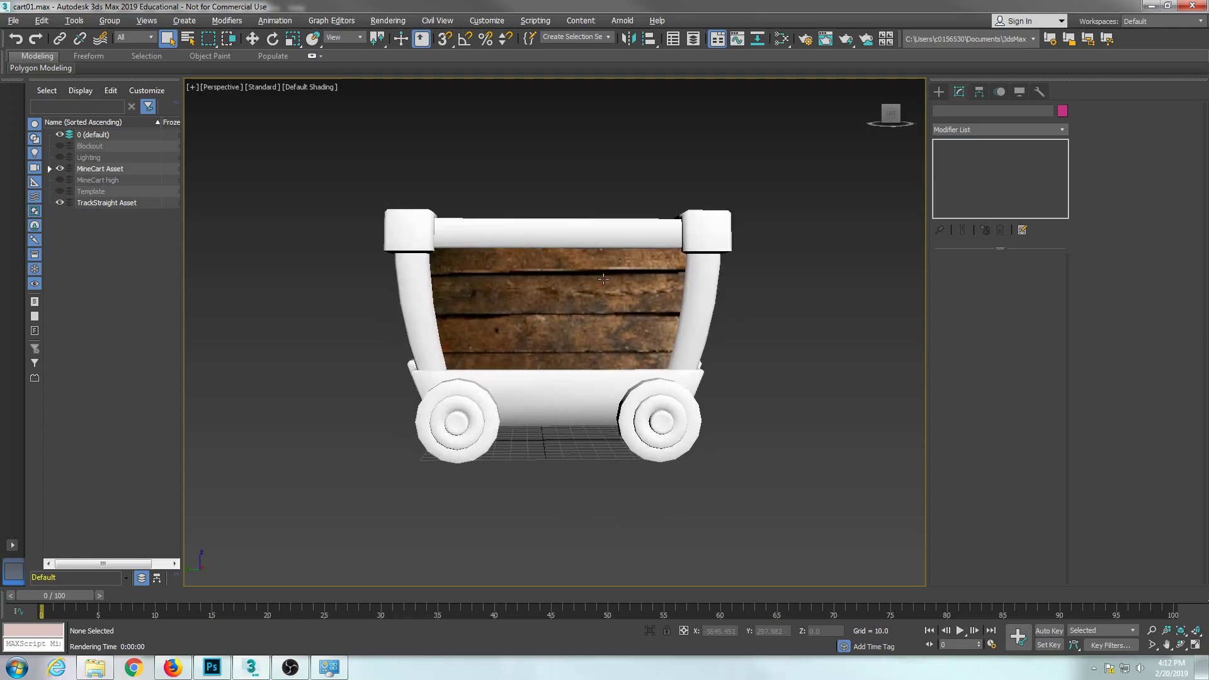
left_click_drag(598, 271, 414, 360)
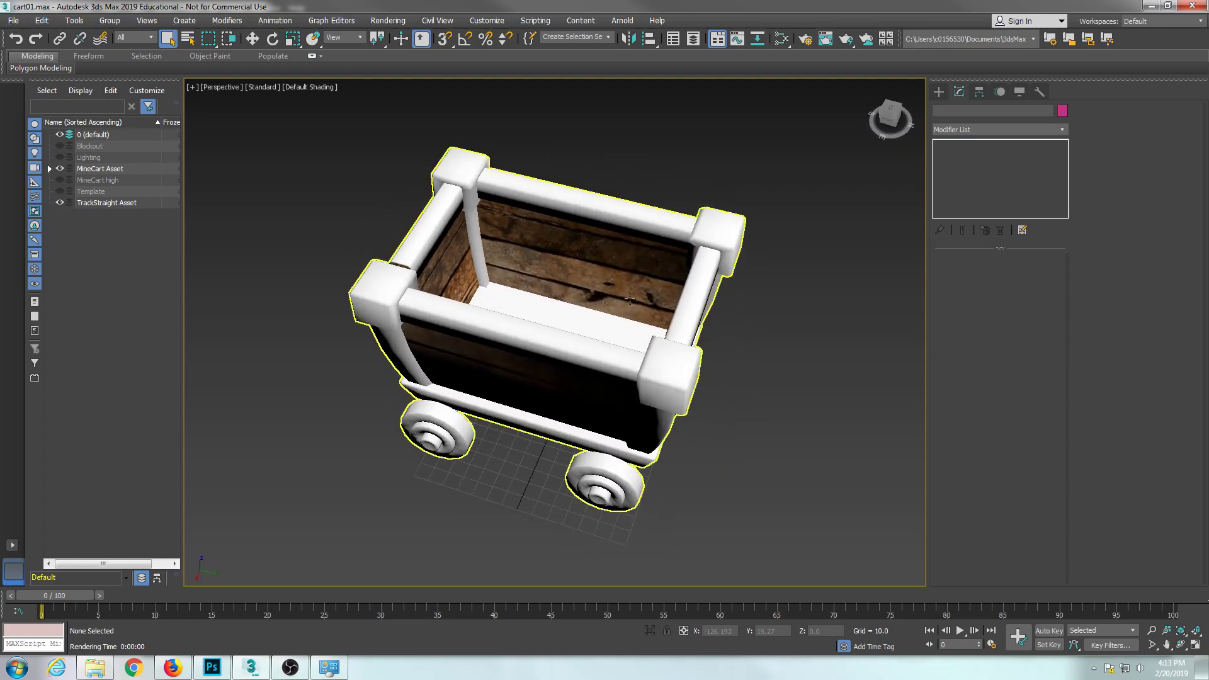
left_click_drag(619, 293, 408, 321)
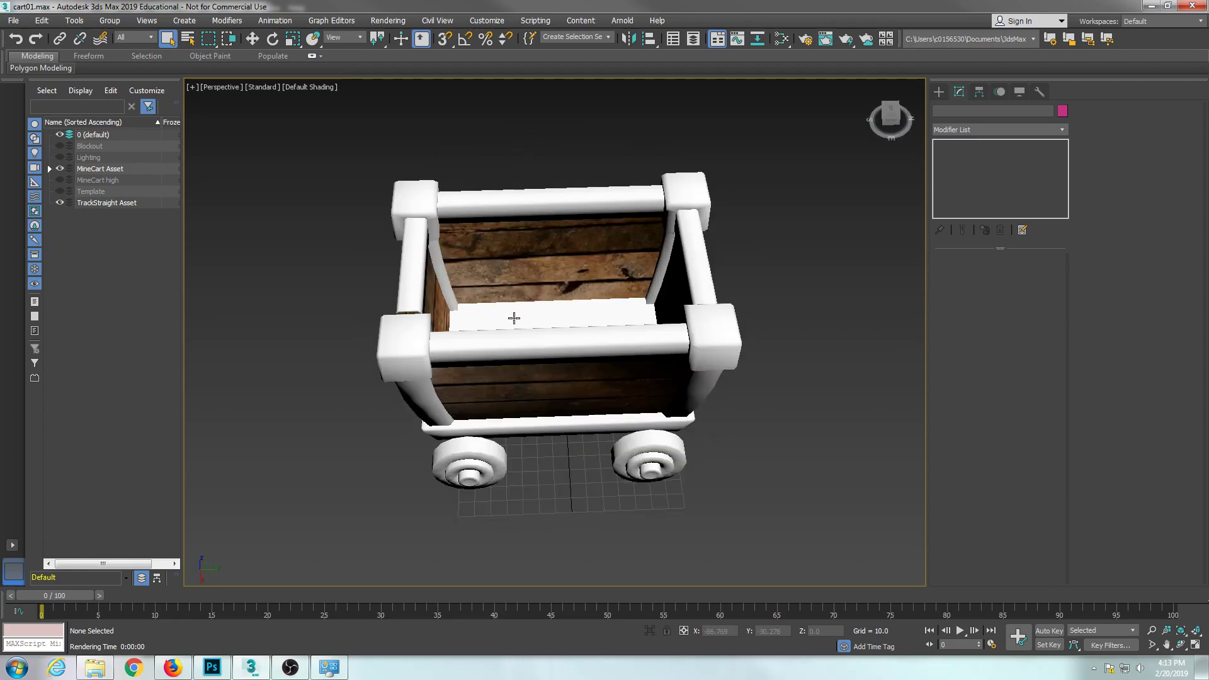
left_click_drag(525, 301, 505, 353)
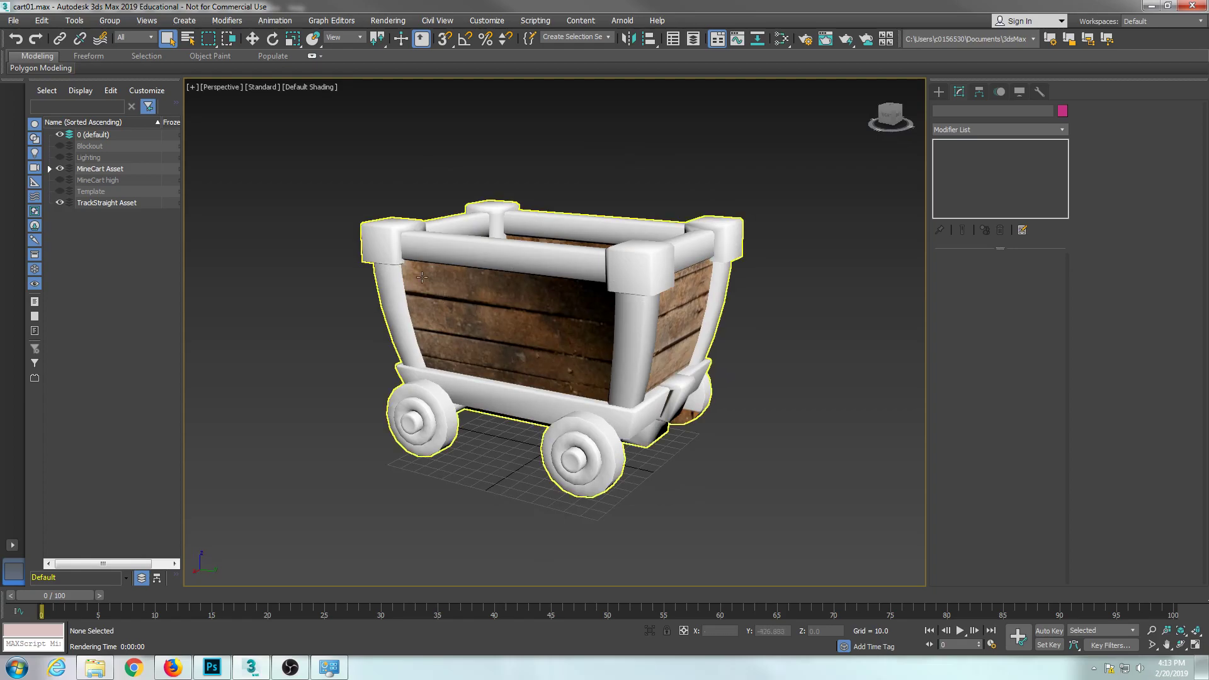
mouse_move(525, 410)
left_mouse_down()
mouse_move(575, 423)
mouse_move(553, 481)
mouse_move(492, 482)
mouse_move(512, 389)
left_mouse_up()
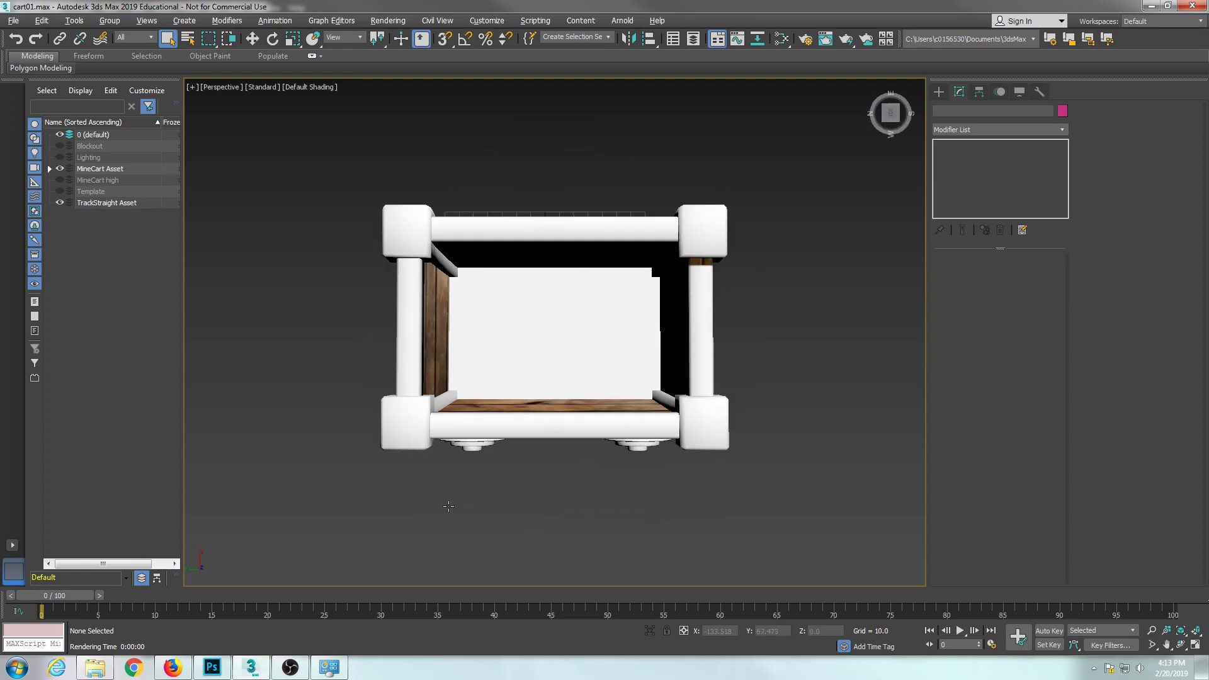
left_click_drag(559, 342, 584, 344)
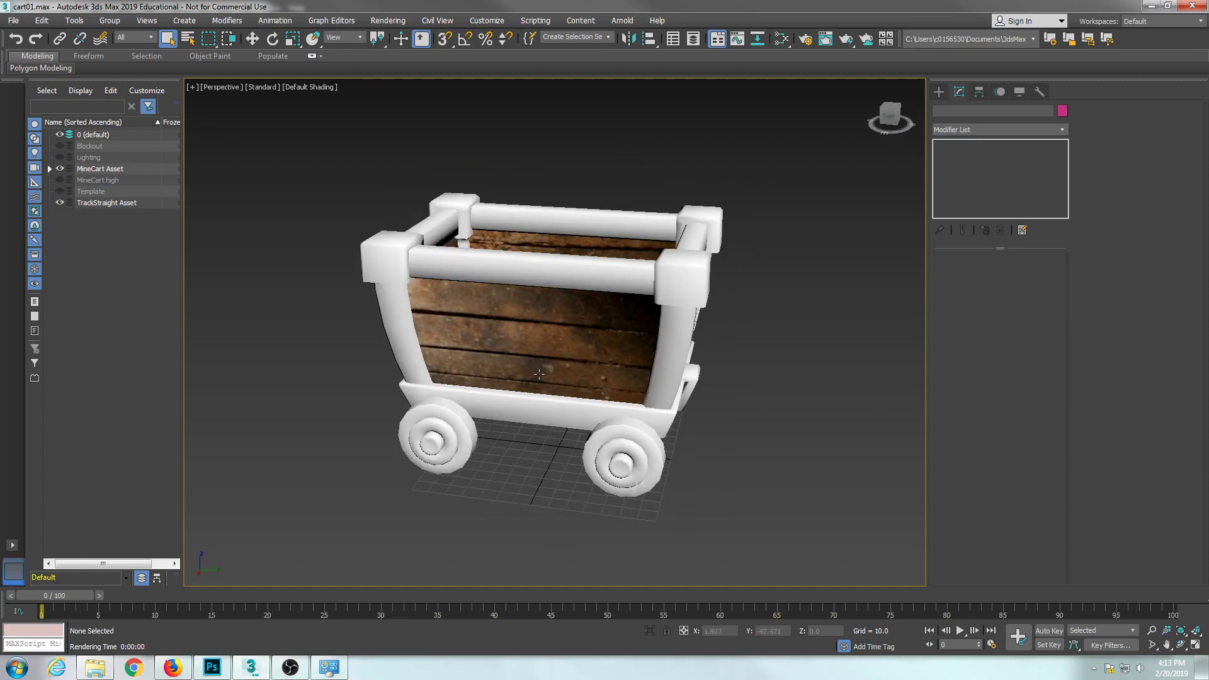
Switch to Photoshop, show the baody overlay and move the Layer 1 copy 2 planks straight down to Y 7.43 in.
left_click(213, 668)
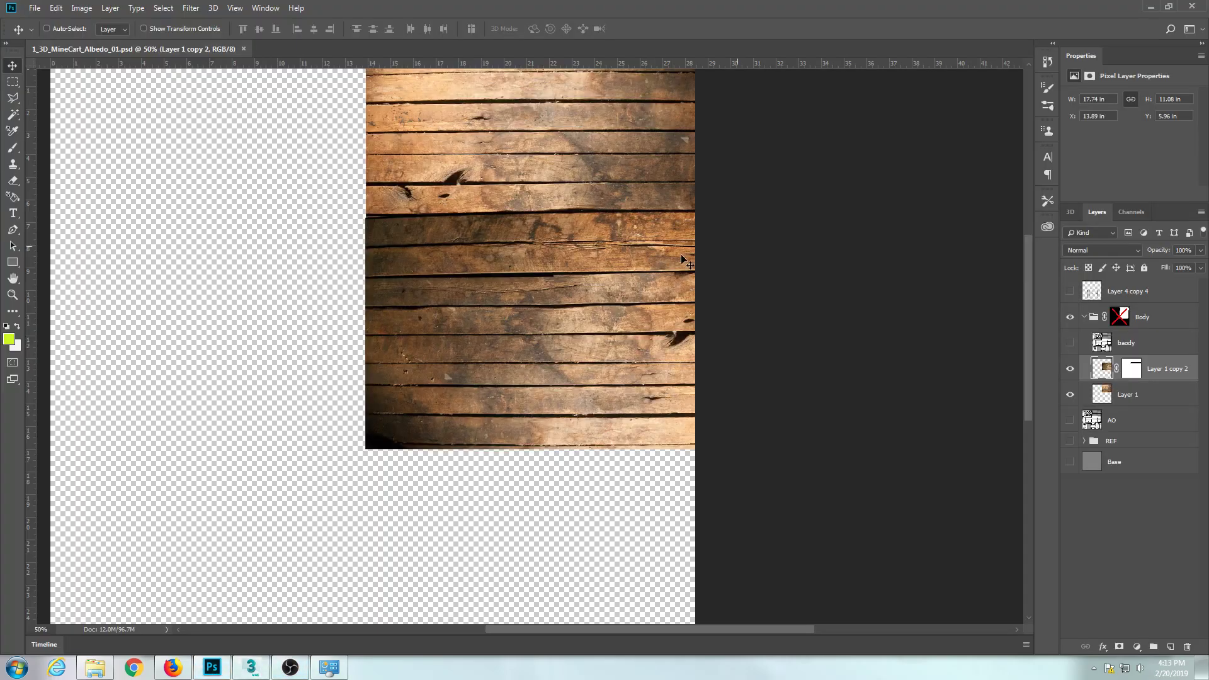
left_click(1069, 343)
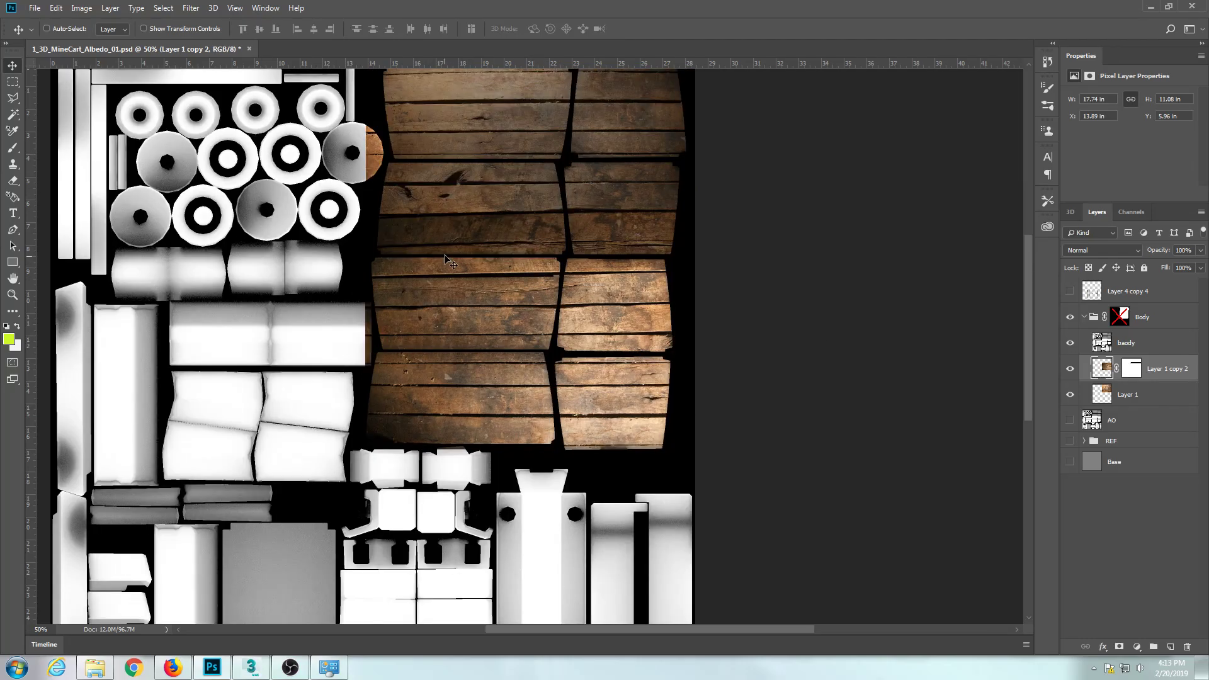
key("ctrl+plus")
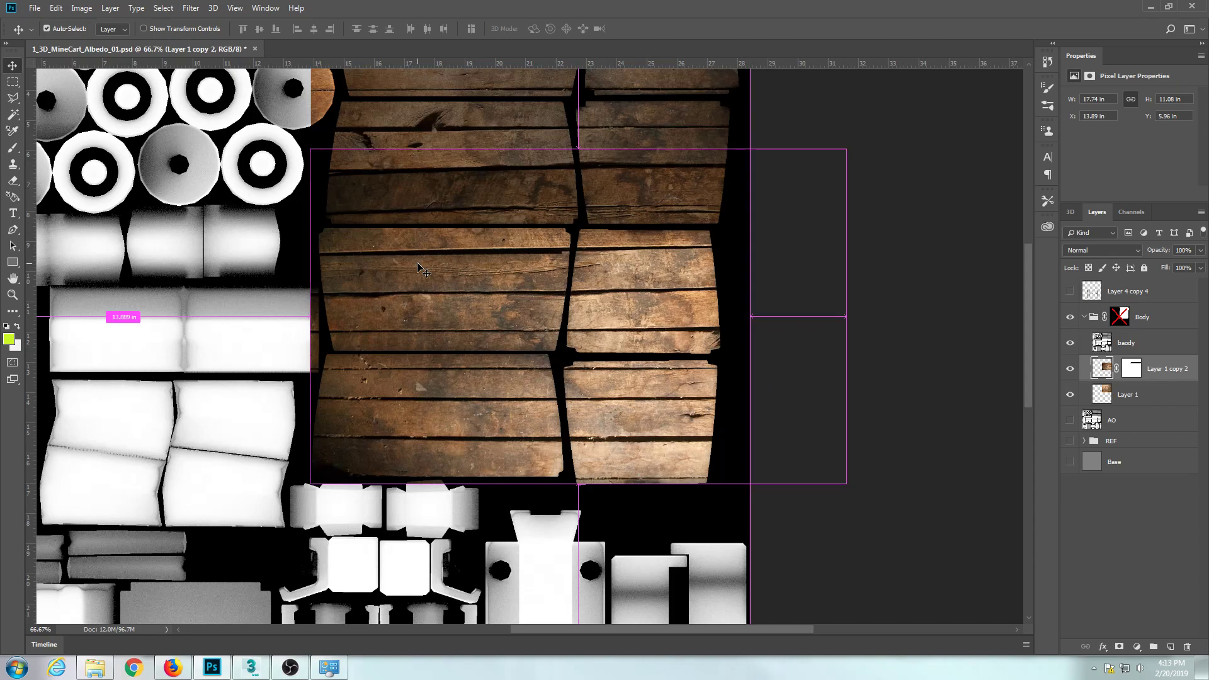
key("ctrl+plus")
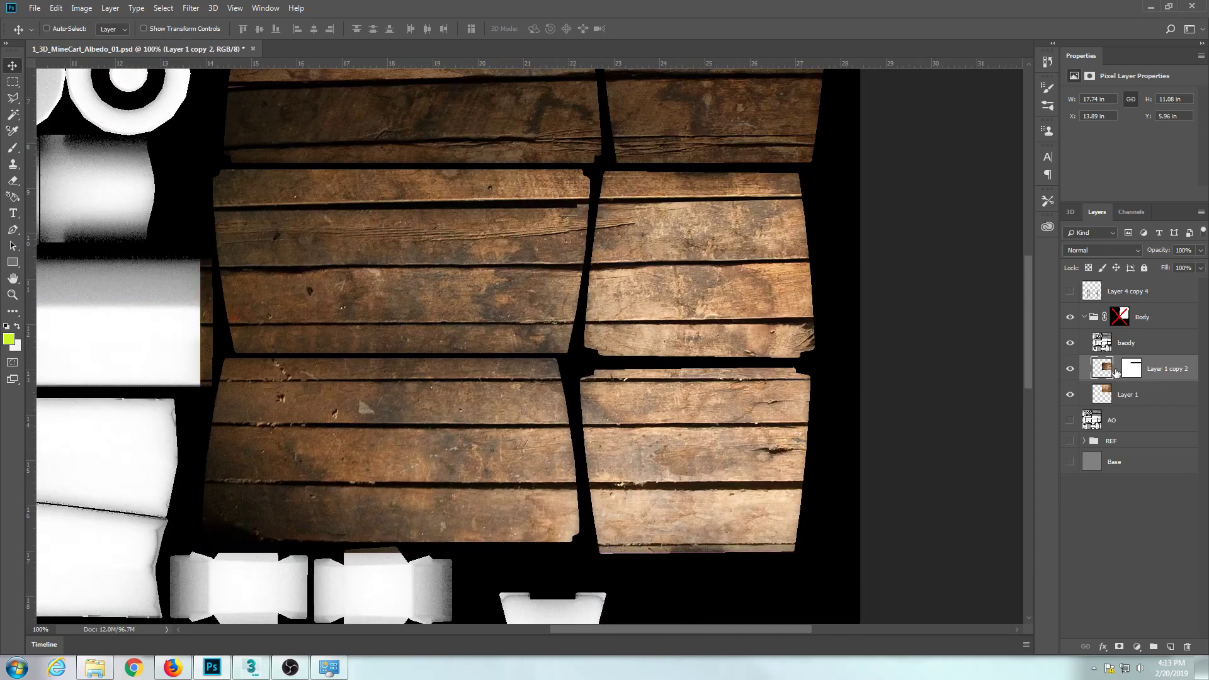
left_click_drag(653, 256, 653, 323)
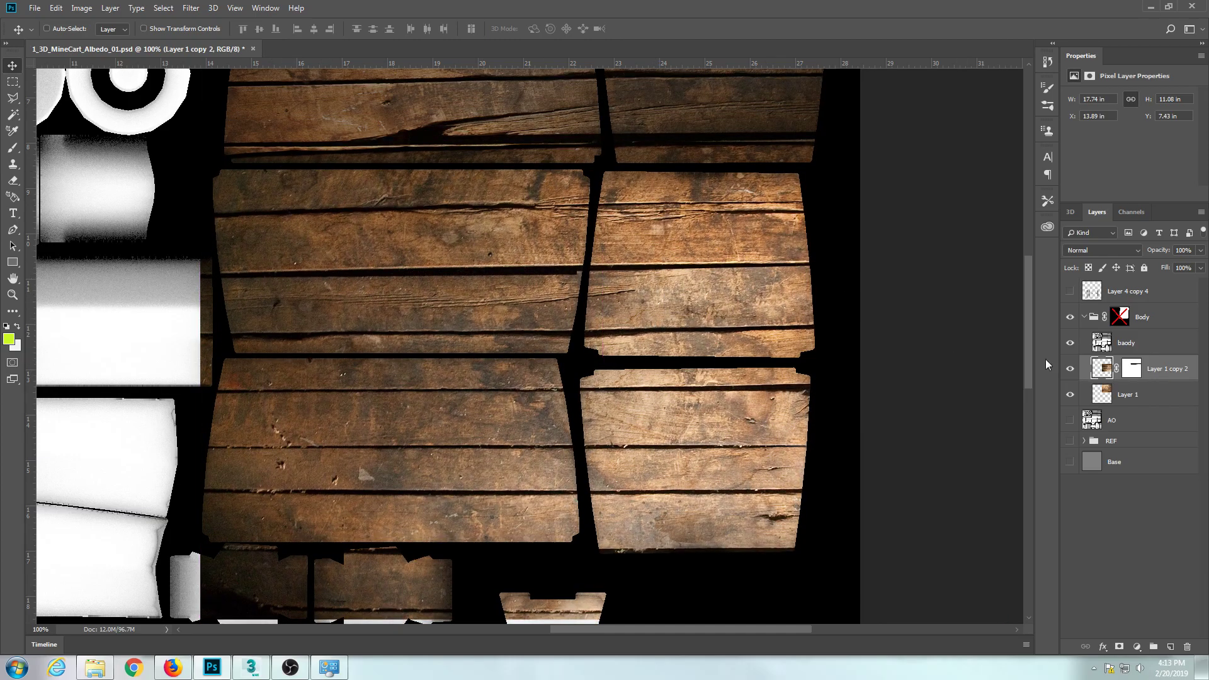
Hide both wood layers to examine the layout of the cart body's UV shells, and show the layers again.
left_click_drag(1073, 369, 1070, 395)
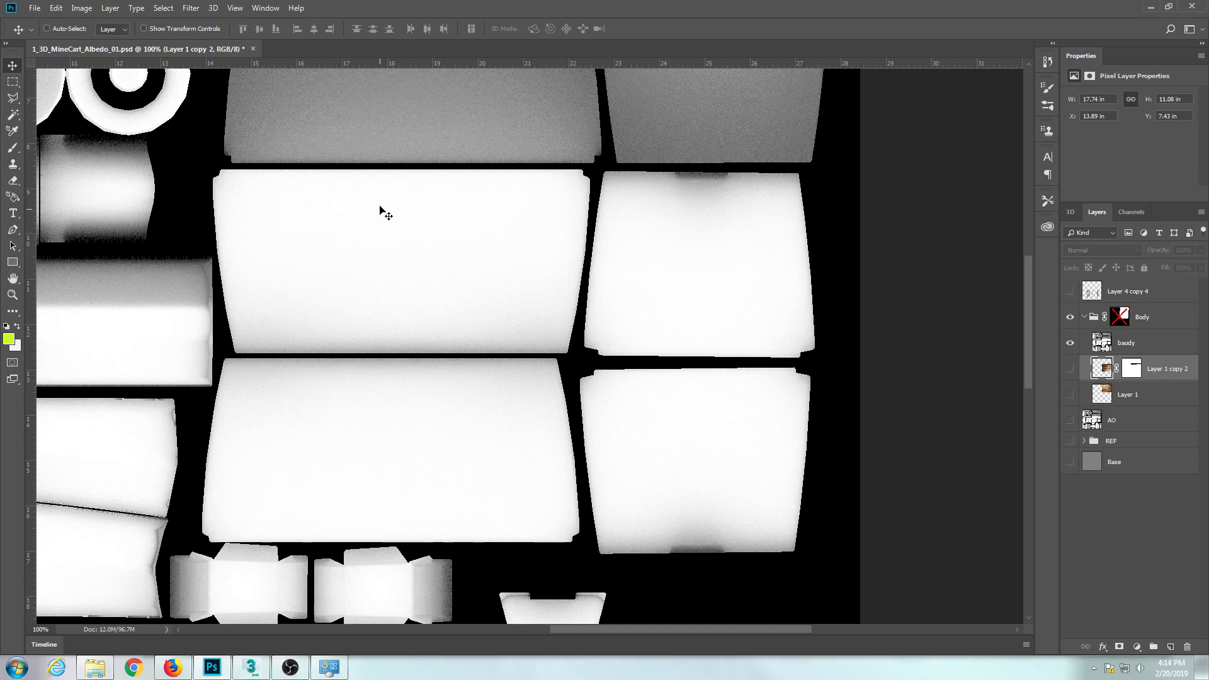
left_click_drag(413, 207, 448, 432)
key("ctrl+minus")
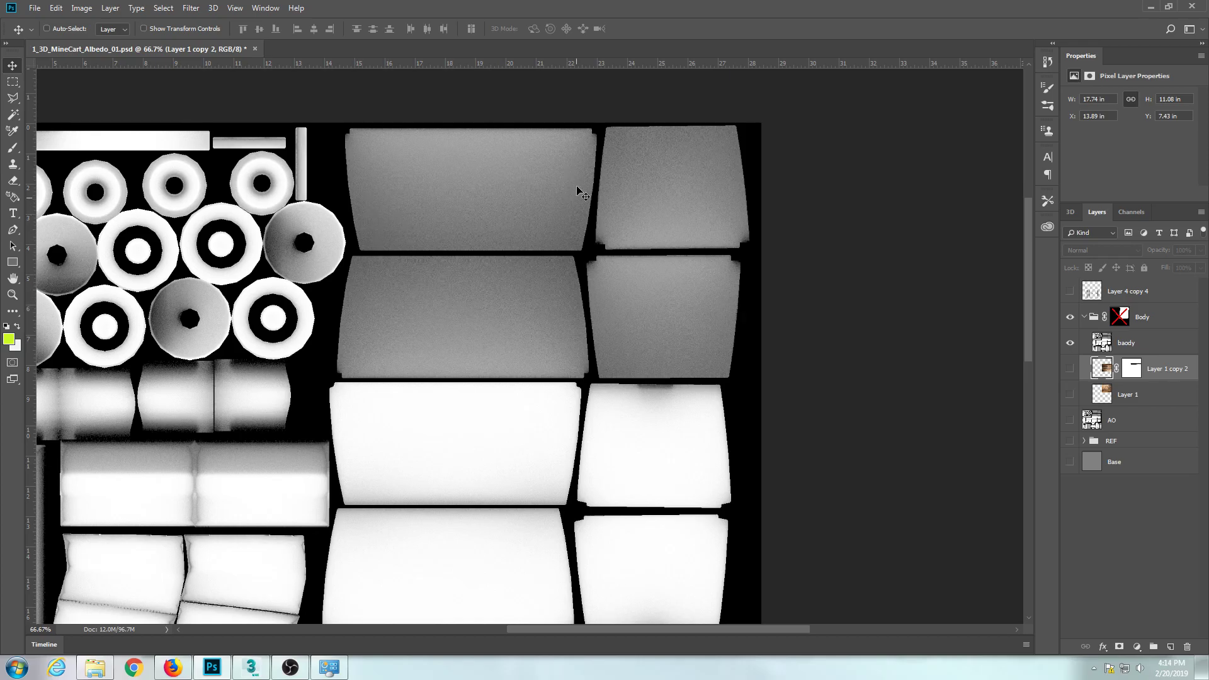
left_click_drag(212, 483, 249, 440)
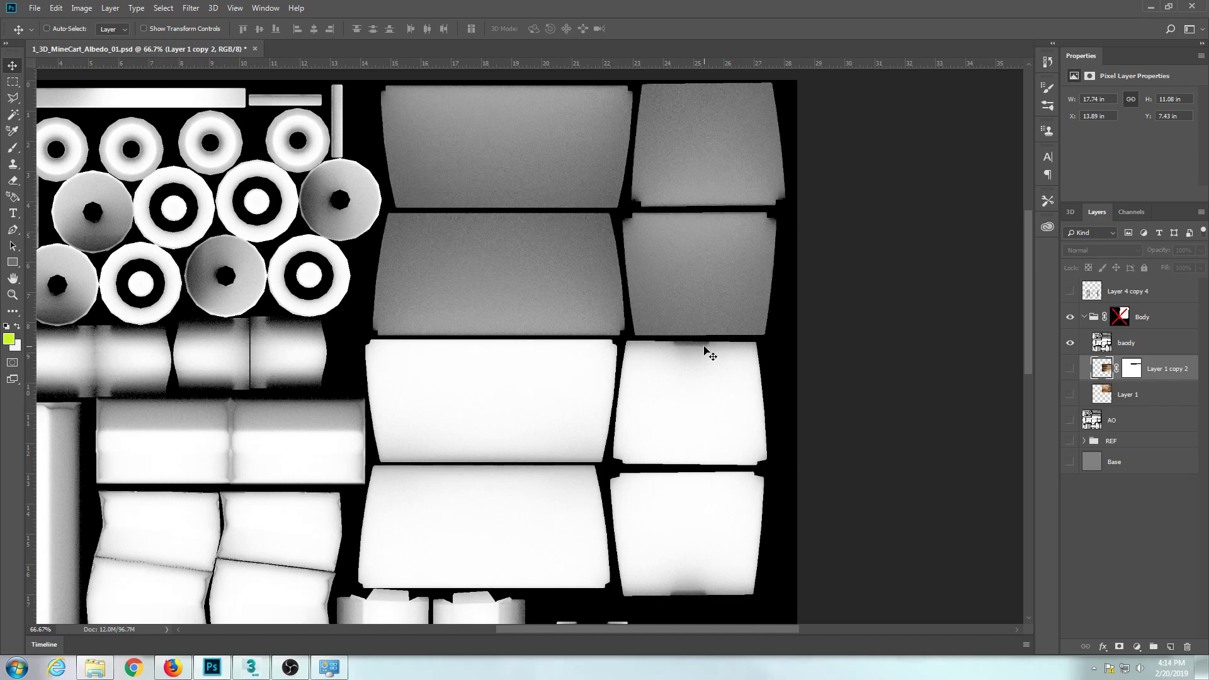
left_click(217, 671)
left_click(218, 672)
left_click(1070, 369)
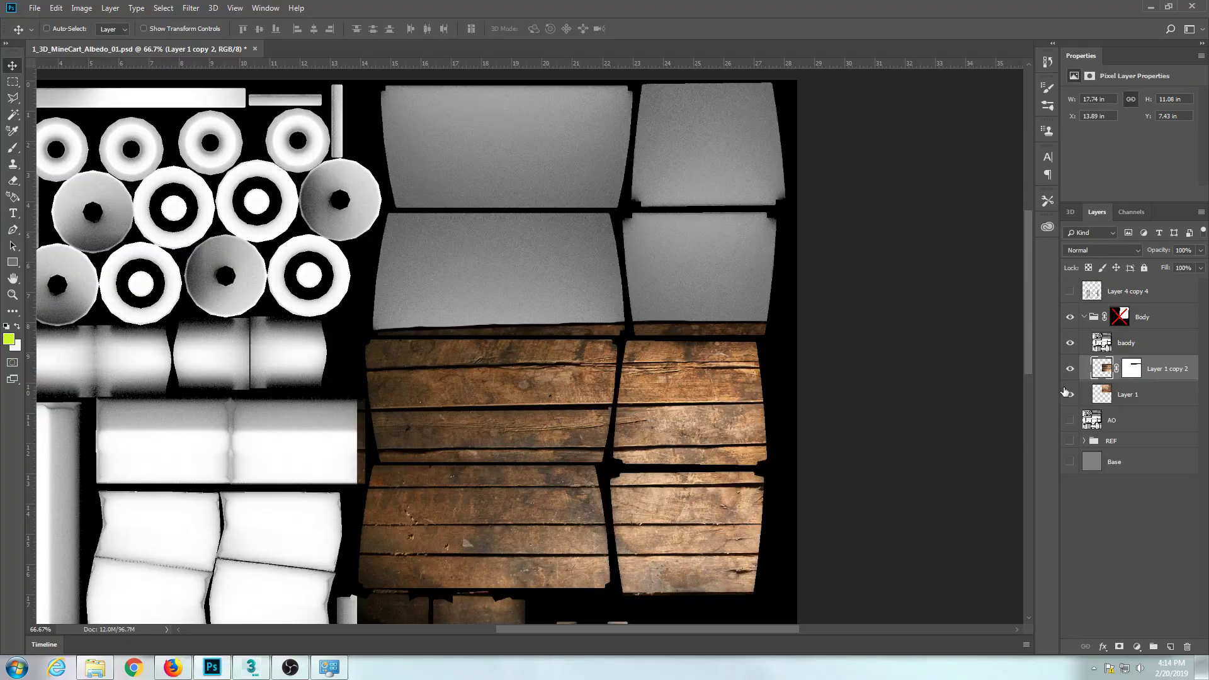
left_click(1069, 394)
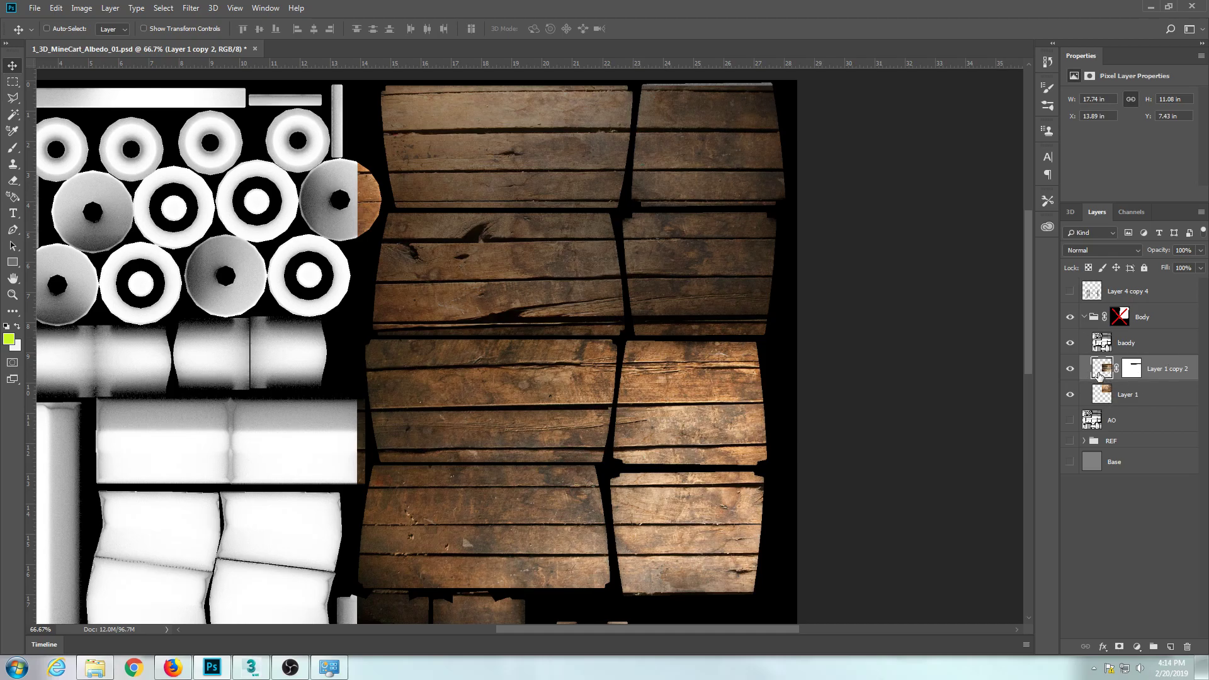
Hide the baody overlay and copy a strip about 7.6 by 0.54 in along a thin plank seam in Layer 1 copy 2 to a new layer.
left_click(1071, 343)
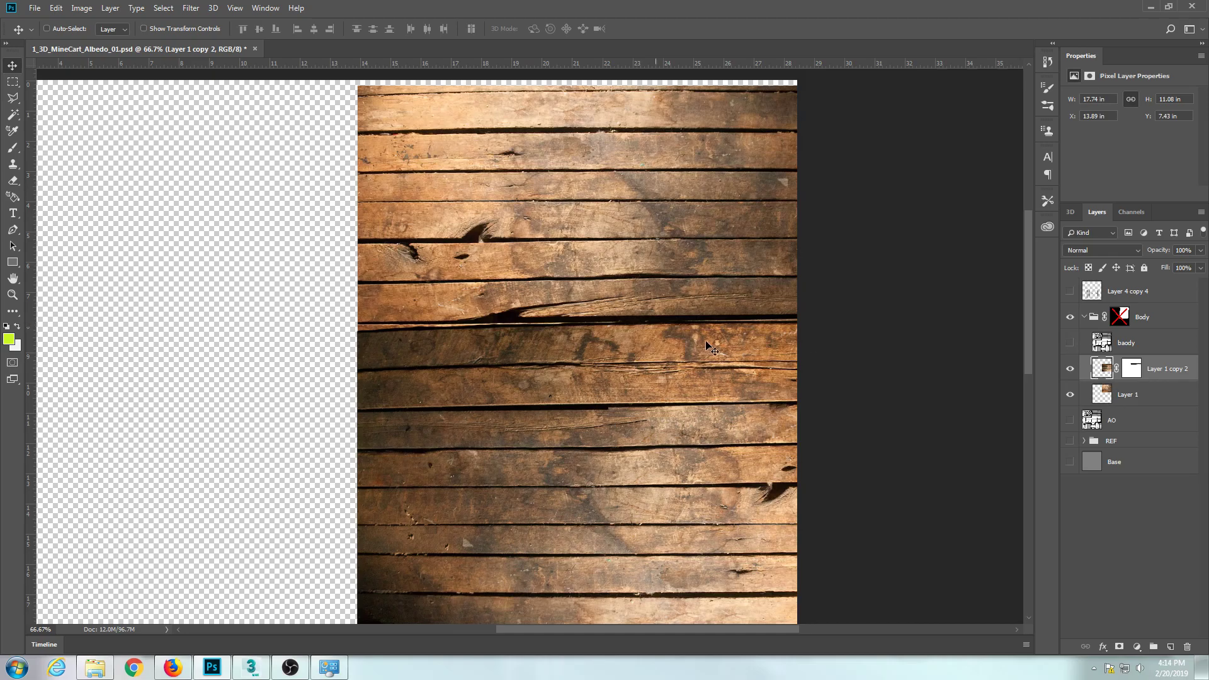
key("ctrl+plus")
key("ctrl+plus")
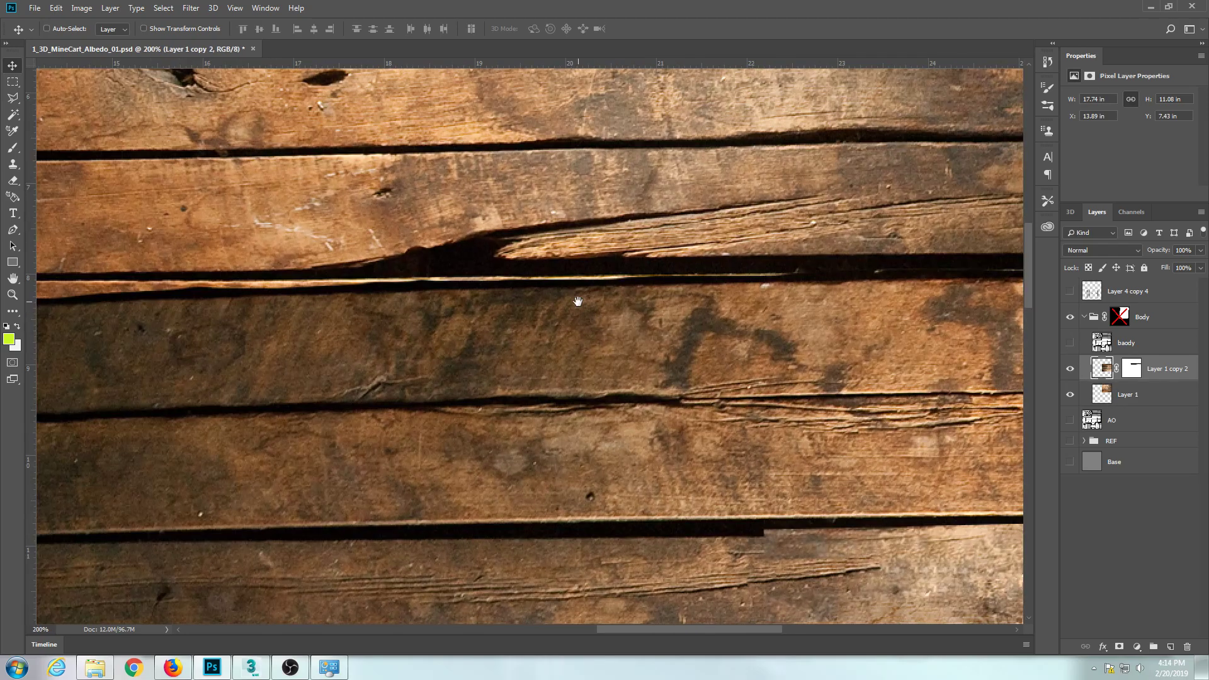
scroll(527, 386, "down", 5)
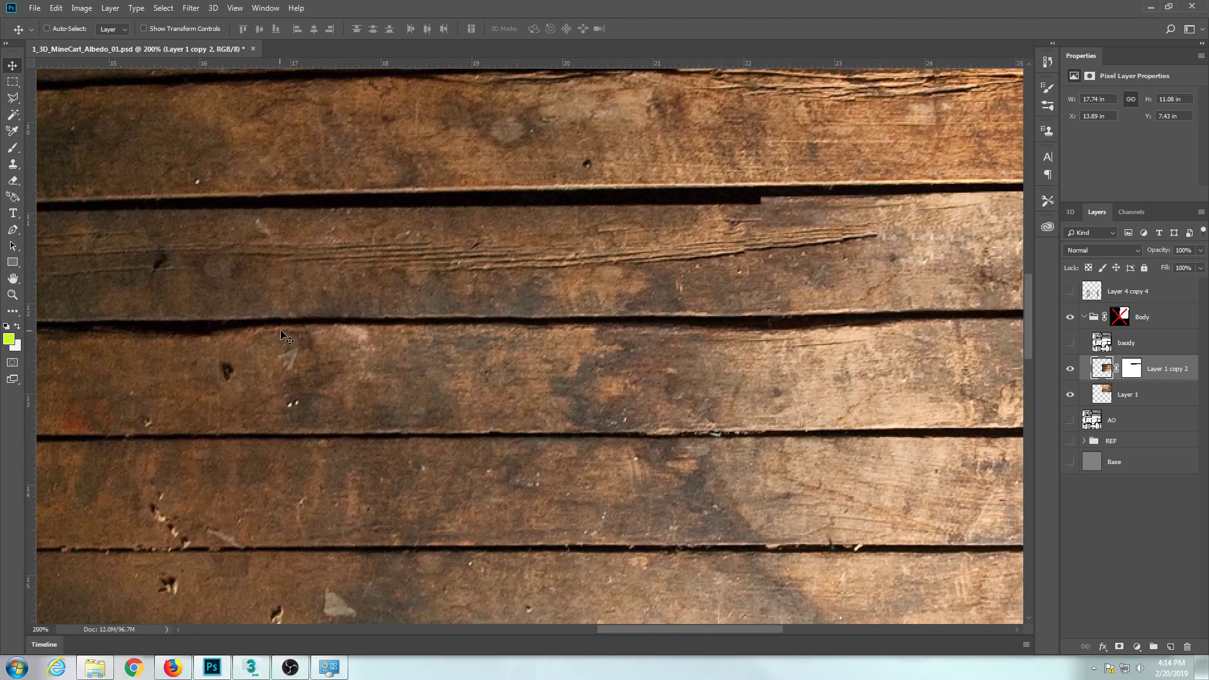
scroll(296, 359, "down", 2)
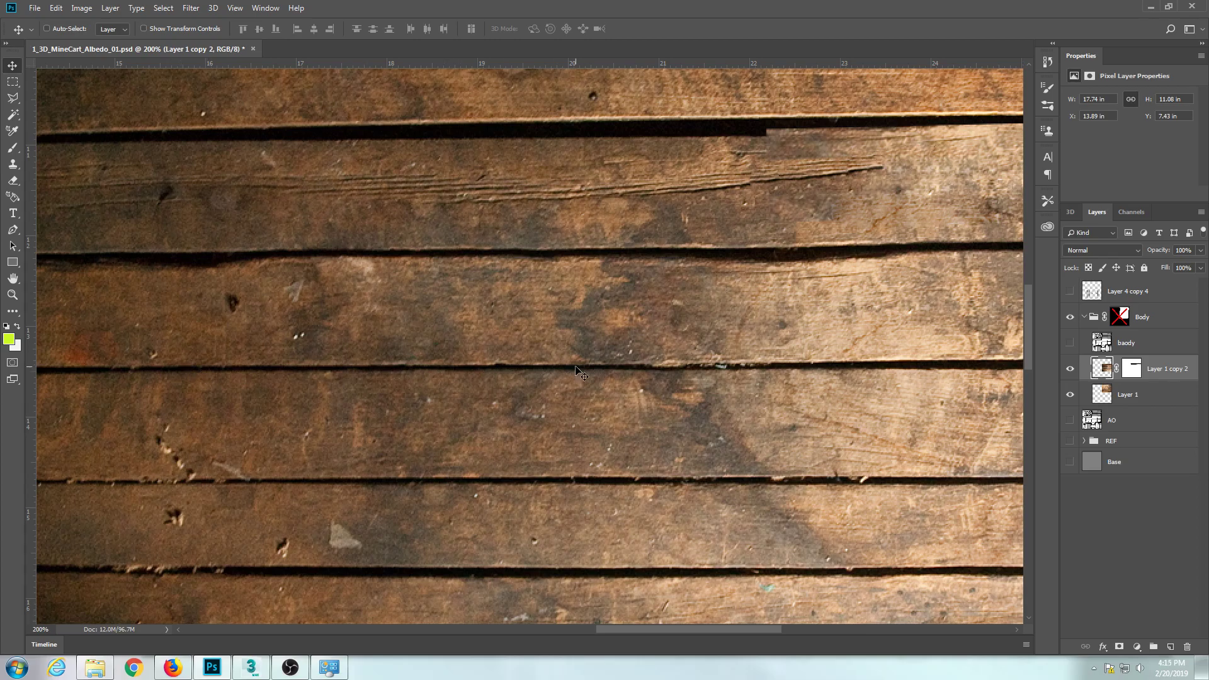
left_click(1070, 370)
left_click(14, 81)
left_click_drag(172, 344, 861, 392)
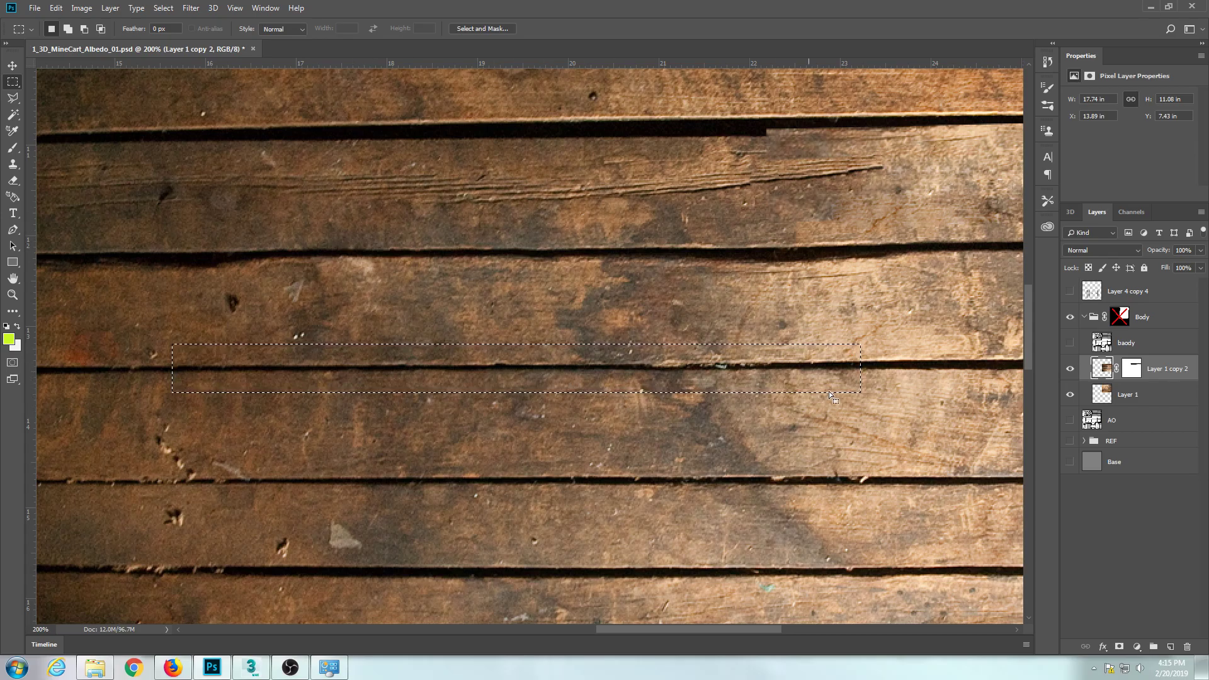
key("ctrl+minus")
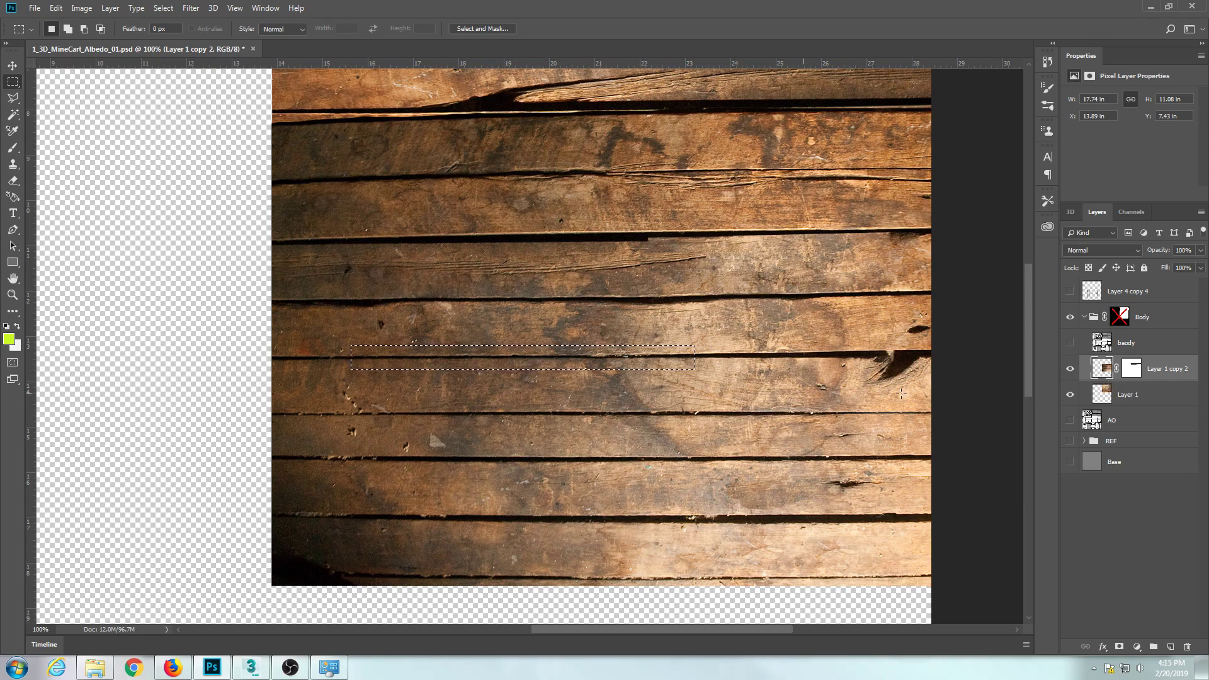
key("ctrl+j")
Move the copied seam strip up over the thick dark gap with the abrupt end, to about X 13.94 in, Y 10.68 in.
key("v")
left_click_drag(557, 362, 578, 344)
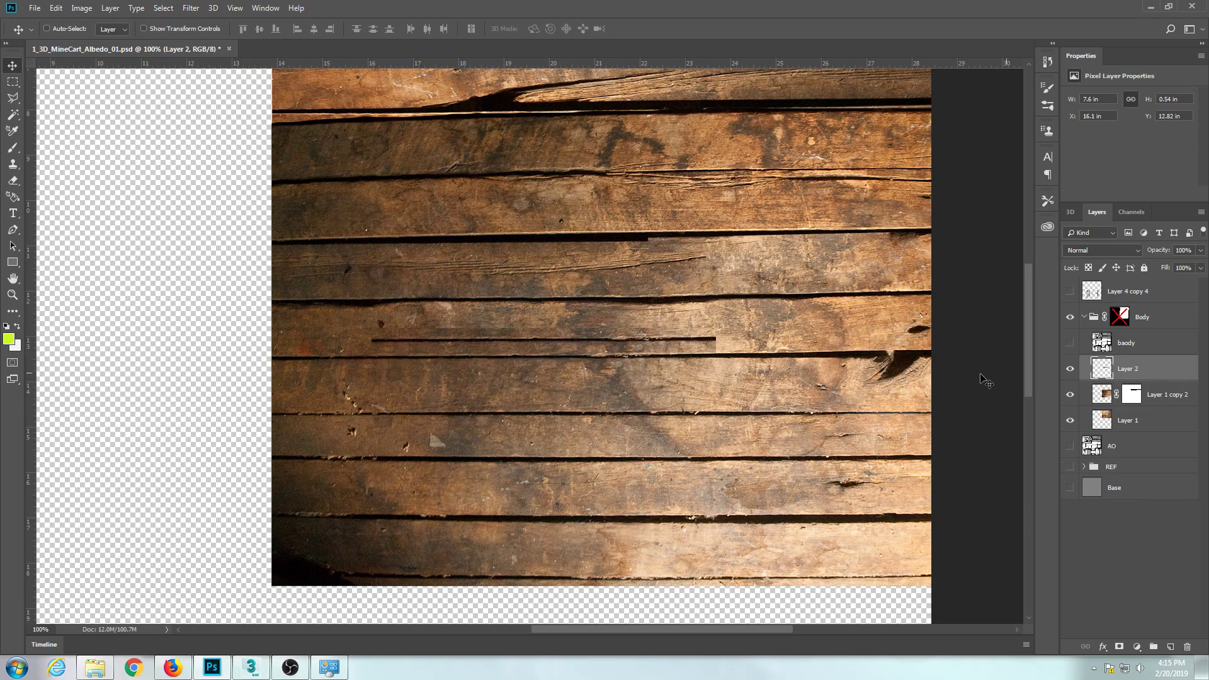
left_click(1070, 369, "alt")
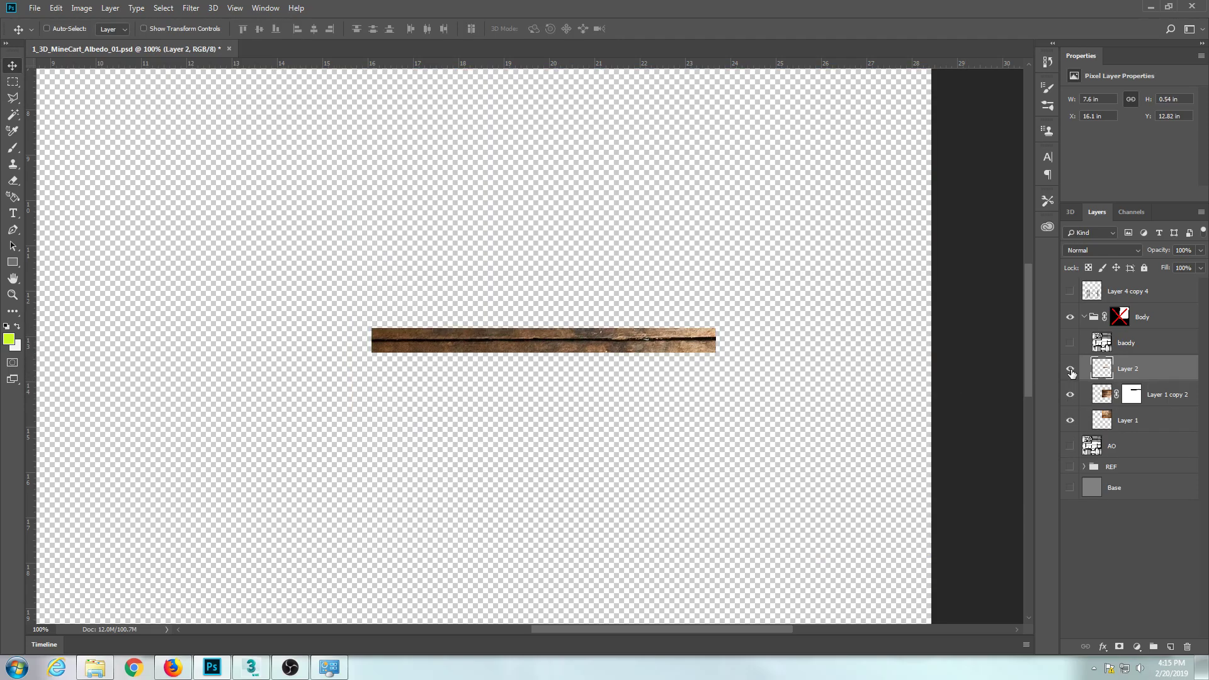
left_click(1071, 373, "alt")
left_click_drag(599, 343, 614, 208)
left_click_drag(702, 198, 508, 250)
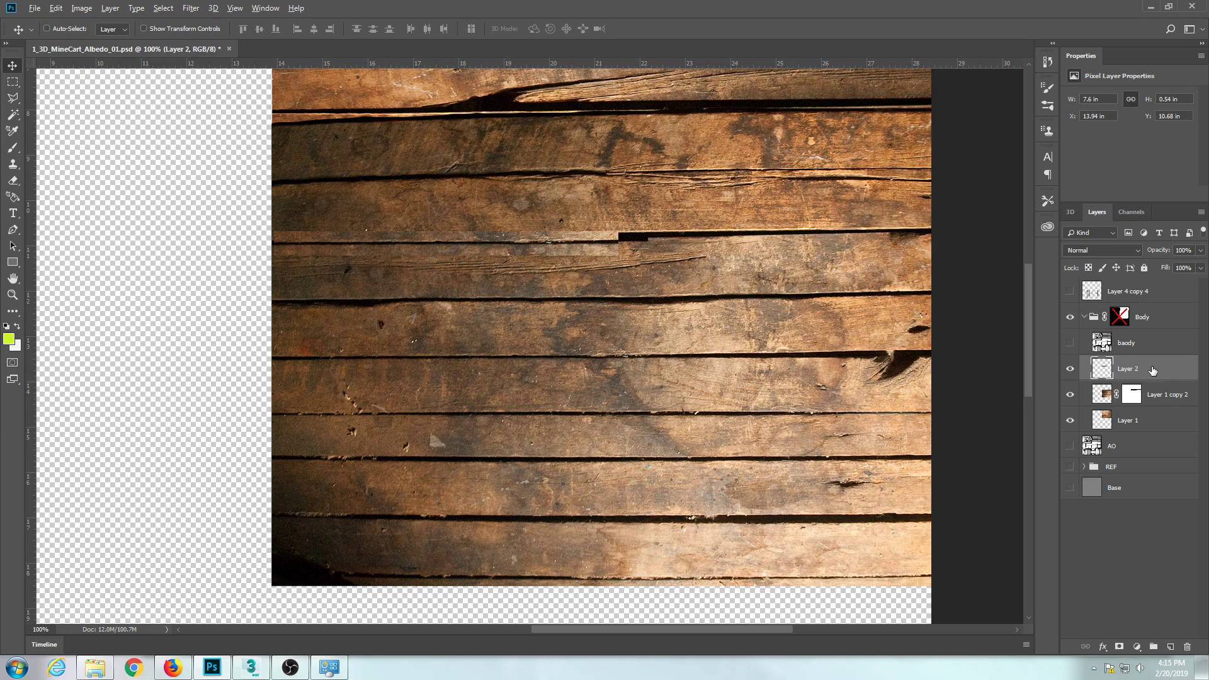
Rename the seam strip's layer SlatHOle, place a duplicate of it in the REF group and hide that group.
left_click(1083, 468)
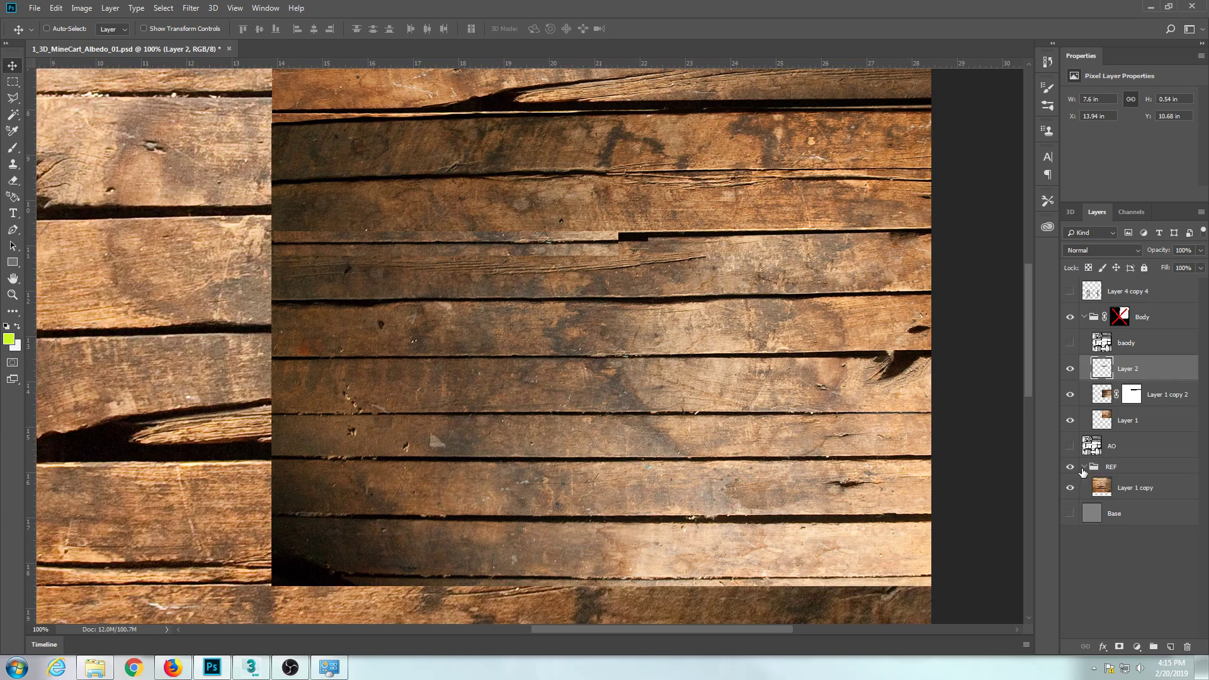
double_click(1128, 369)
type("SlatHOle")
key("Return")
left_click_drag(1147, 372, 1142, 478)
left_click(1070, 467)
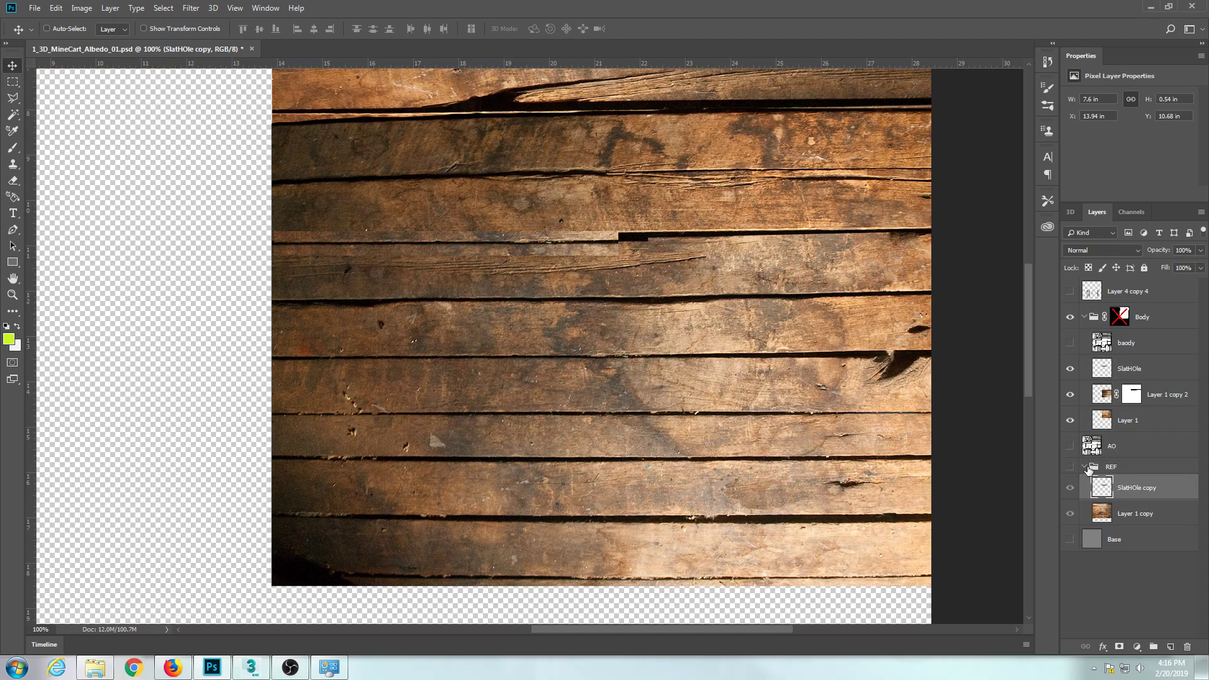
left_click(1084, 466)
left_click(1078, 373)
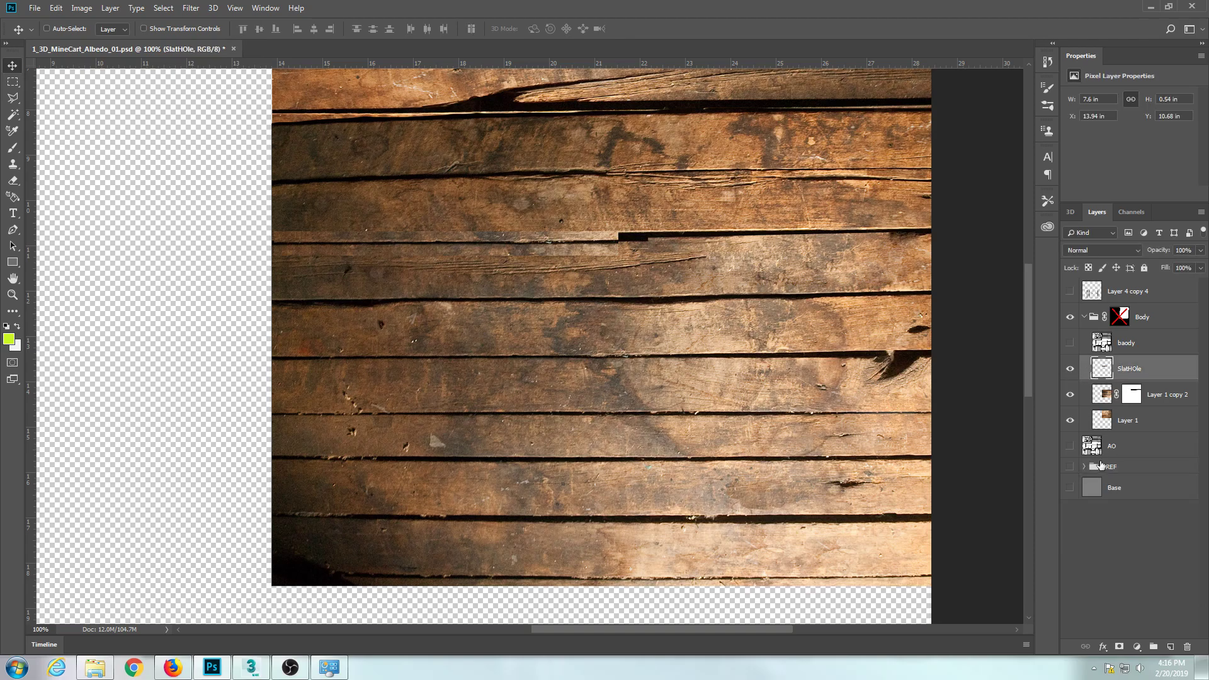
left_click(1081, 467)
left_click(1134, 344)
left_click(1134, 368)
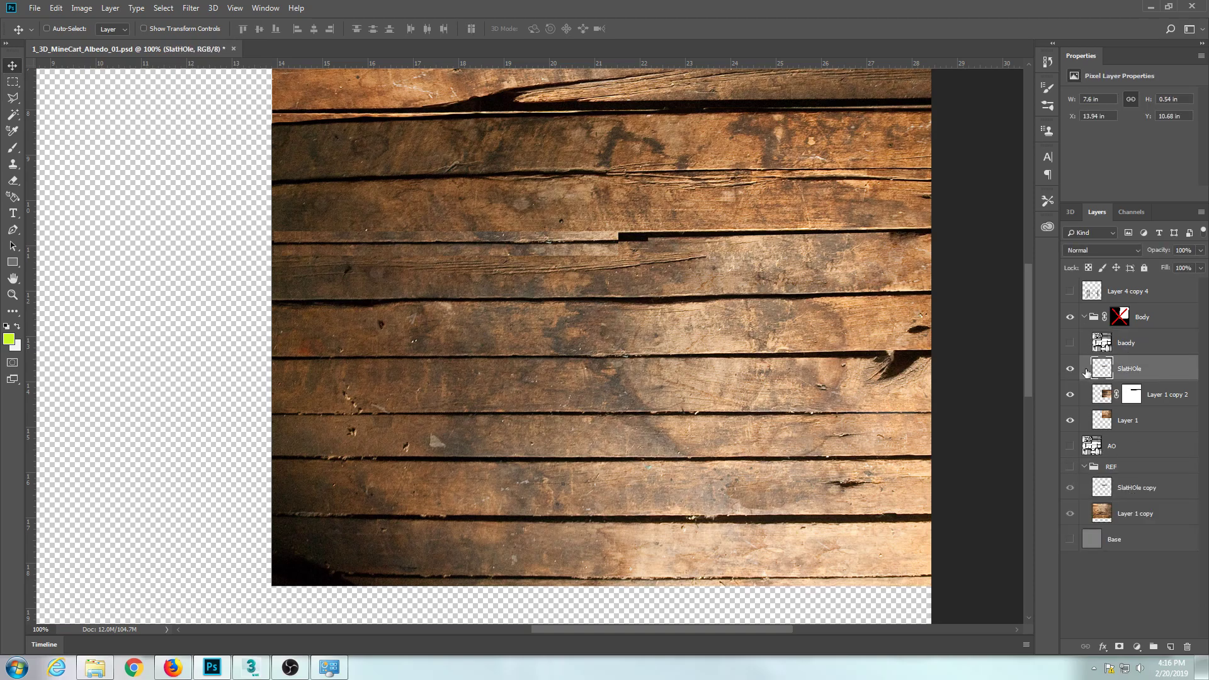
left_click(1084, 467)
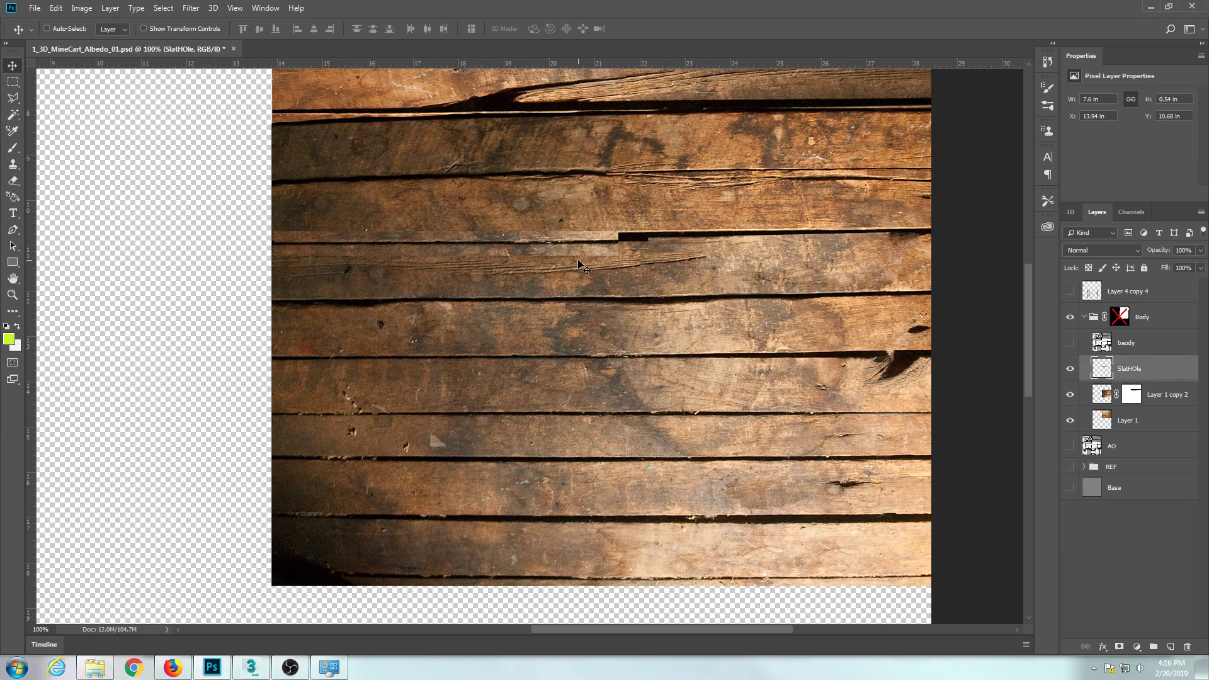
Nudge the SlatHOle strip slightly up to X 13.93 in, Y 10.63 in so its seam lines up with the planks.
key("ctrl+plus")
left_click_drag(320, 236, 416, 296)
left_click_drag(396, 228, 394, 222)
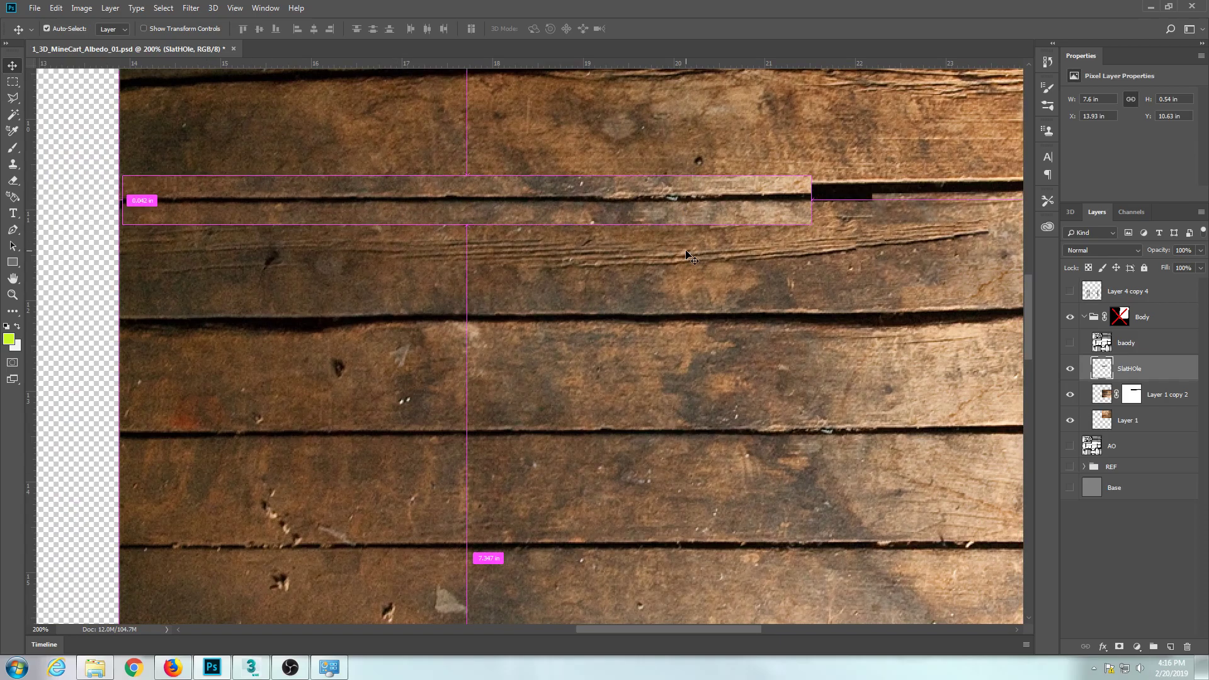
Duplicate the SlatHOle strip, turn it so its bright end faces the original, and place it along the same gap at about X 20.57 in, Y 10.49 in.
key("ctrl+minus")
left_click_drag(620, 274, 957, 278)
key("ctrl+t")
left_click_drag(805, 221, 1006, 338)
key("Return")
left_click_drag(756, 283, 733, 276)
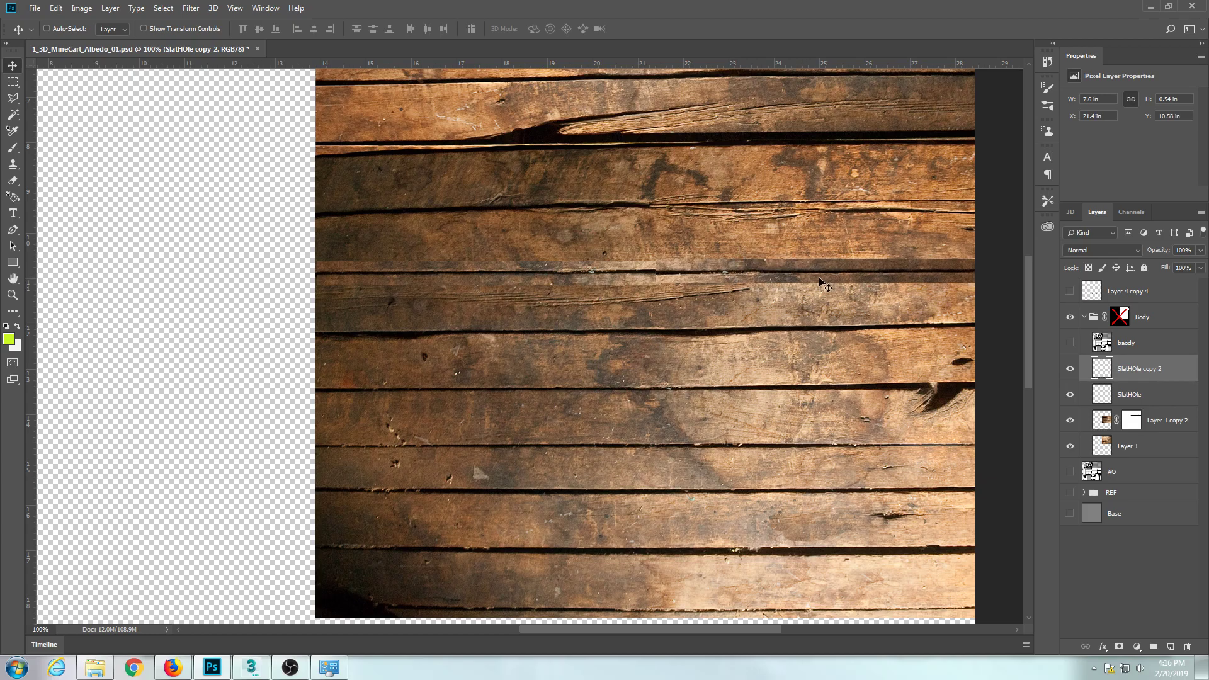
left_click_drag(882, 279, 956, 268)
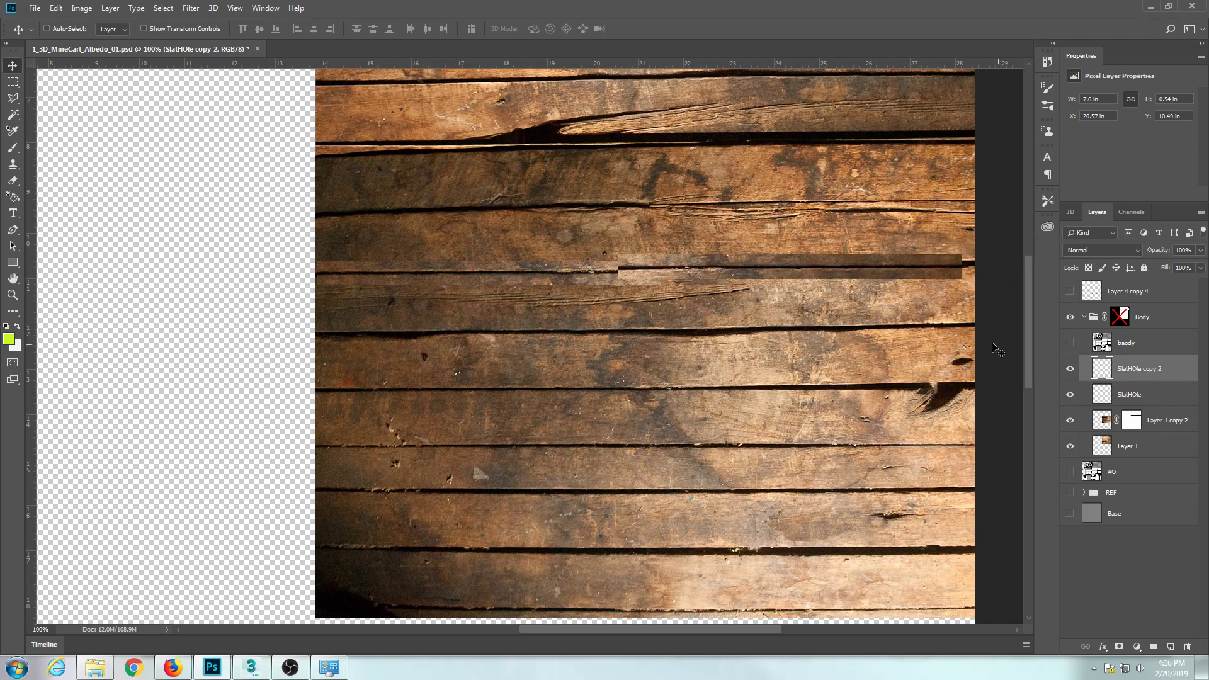
Hide SlatHOle copy 2 and add a layer mask to the SlatHOle layer.
left_click(1068, 369)
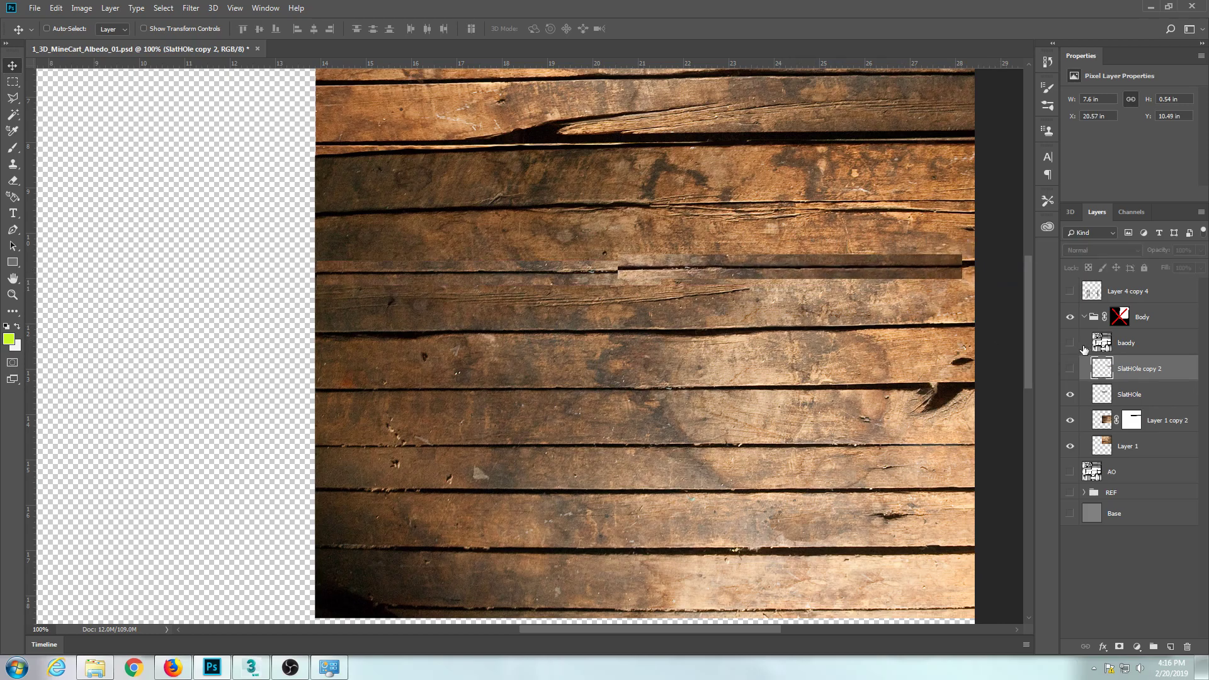
left_click(1094, 396)
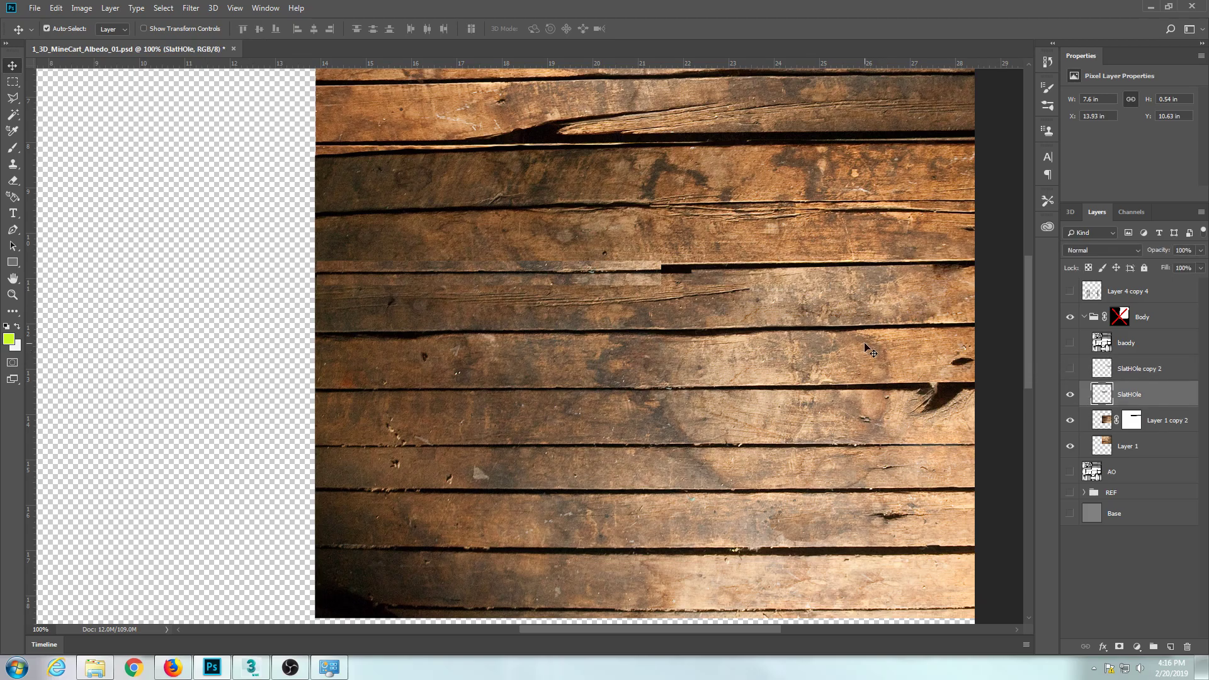
key("ctrl+plus")
left_click_drag(686, 321, 781, 386)
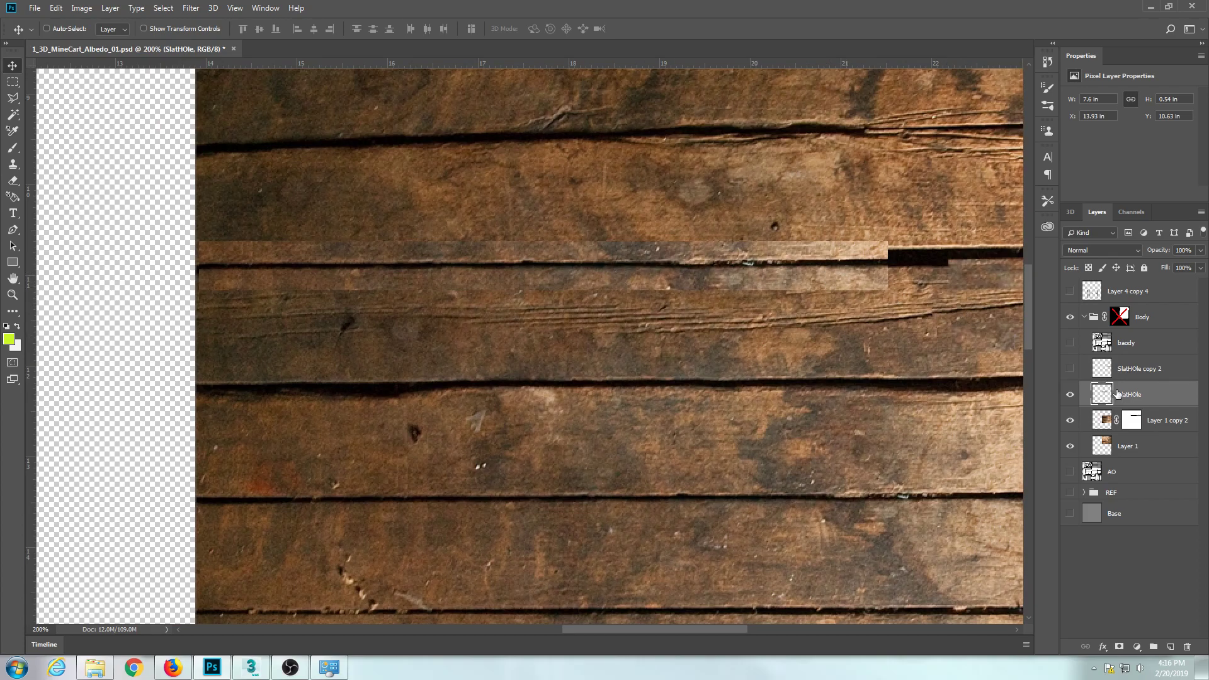
left_click(1118, 648)
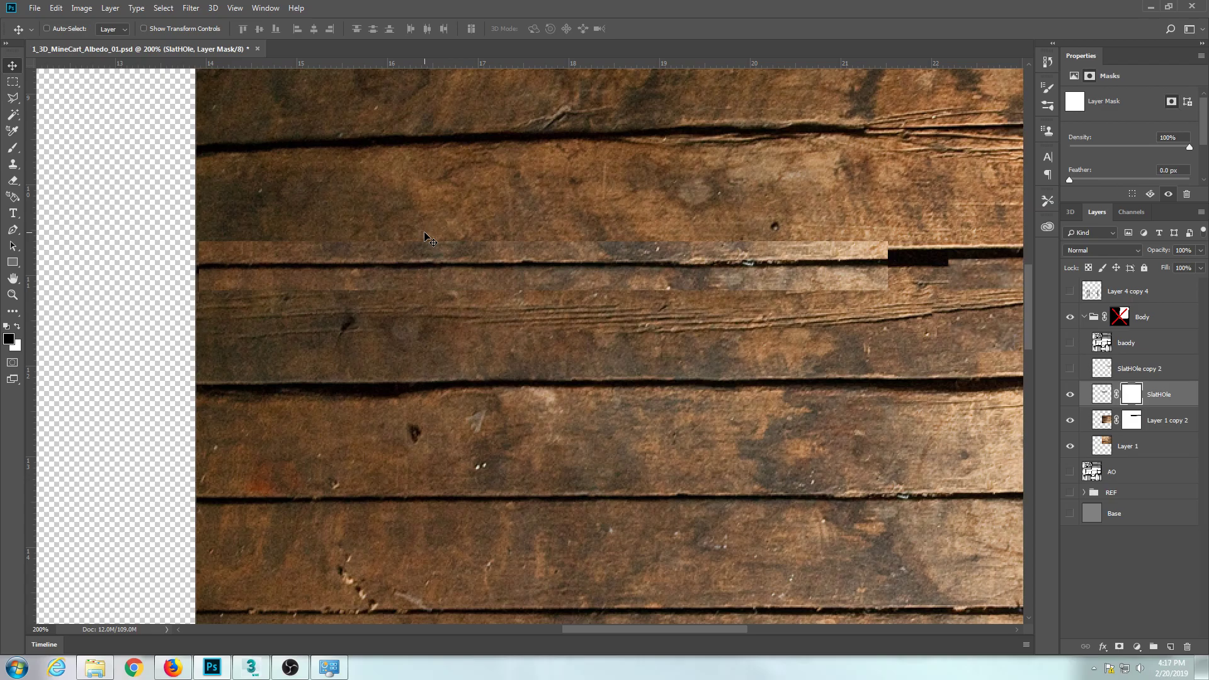
Compare textured tips for the Brush tool and choose the 112 px bristle tip.
key("b")
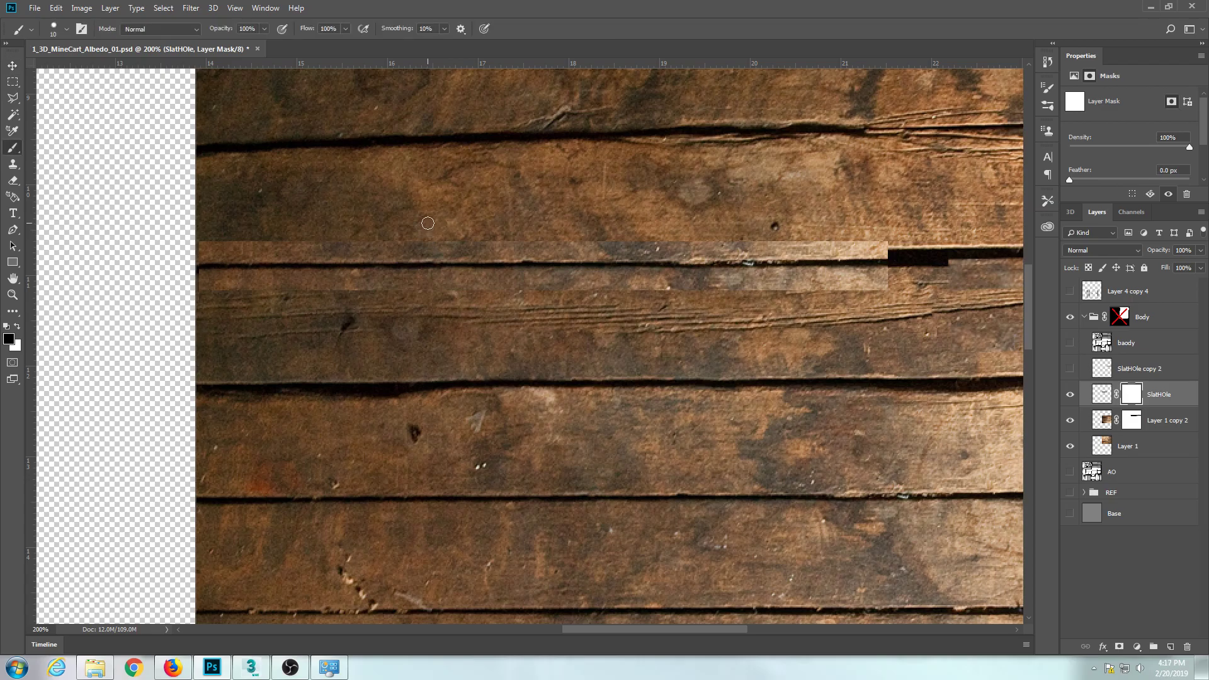
left_click(1048, 87)
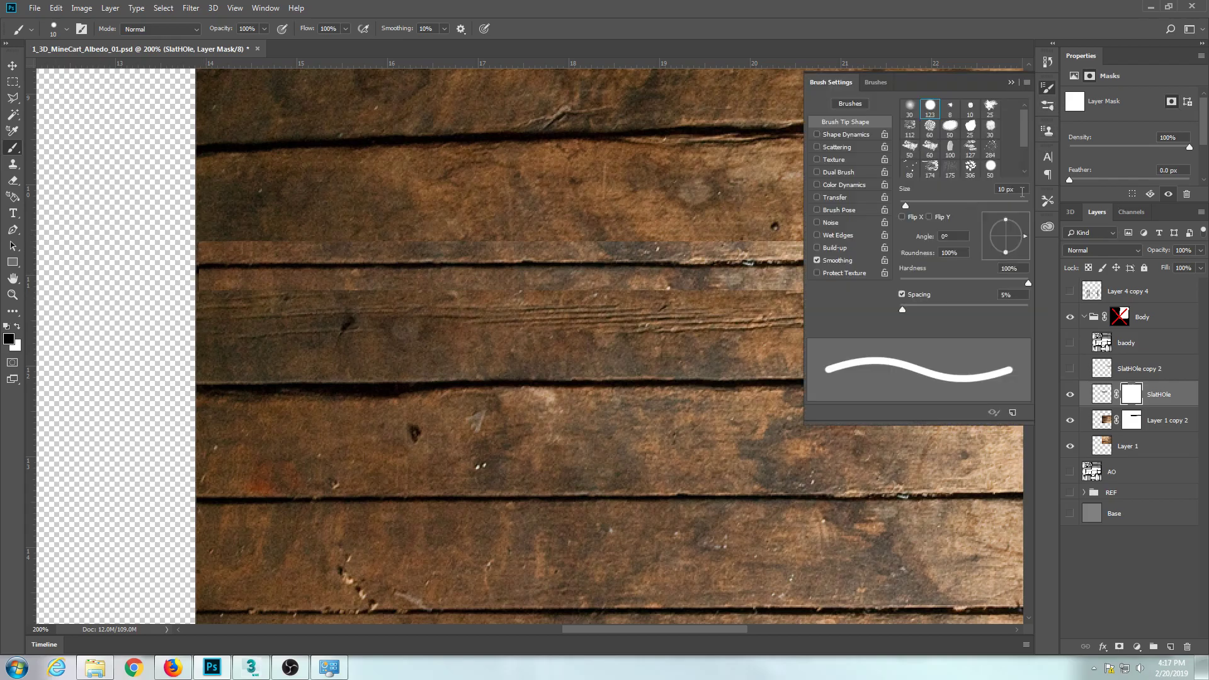
left_click(910, 126)
left_click(935, 168)
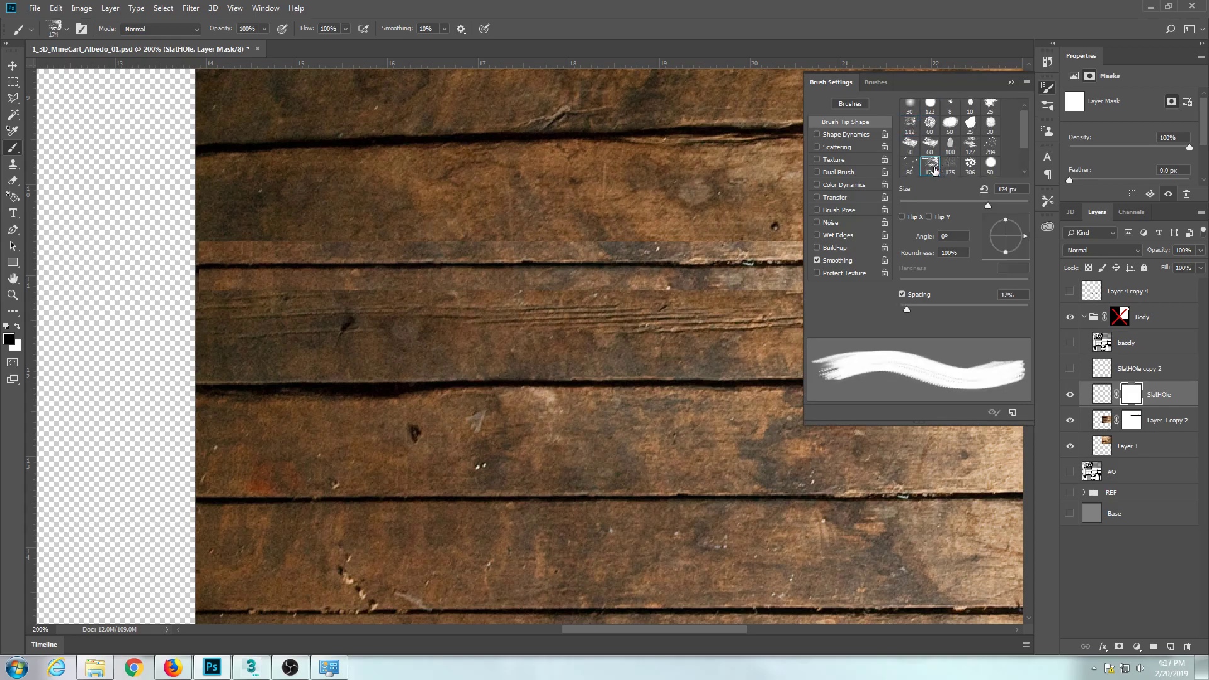
left_click(990, 145)
scroll(970, 154, "down", 1)
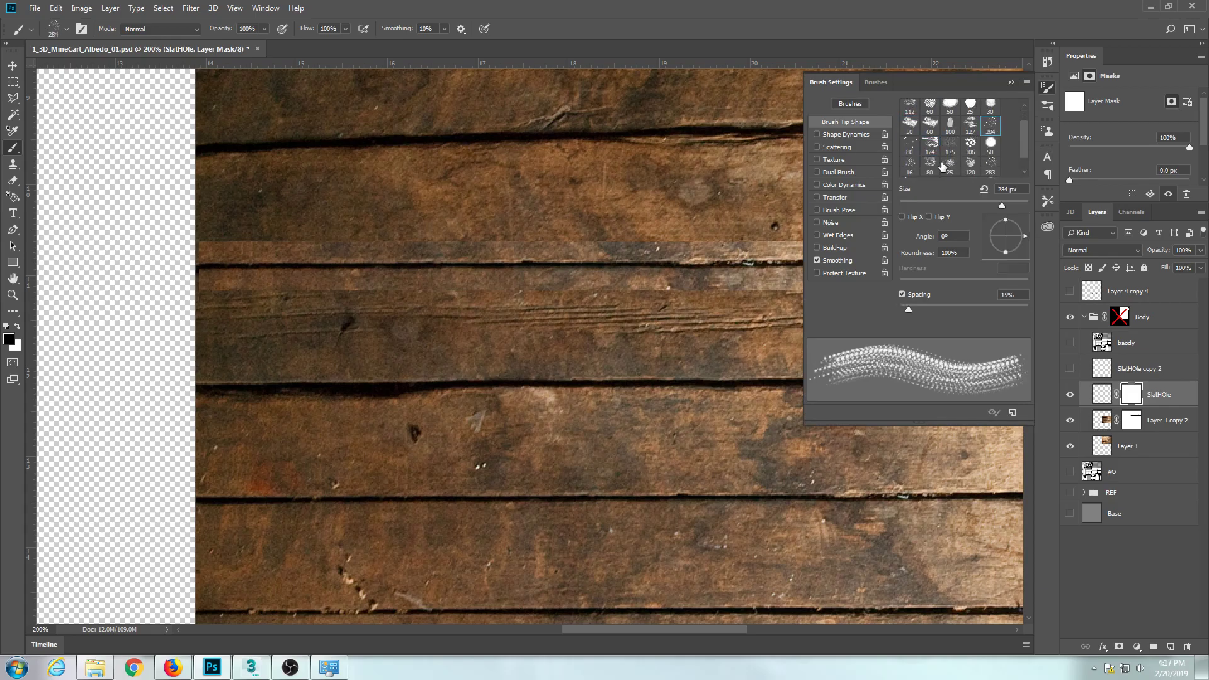
scroll(930, 168, "down", 1)
scroll(919, 161, "up", 2)
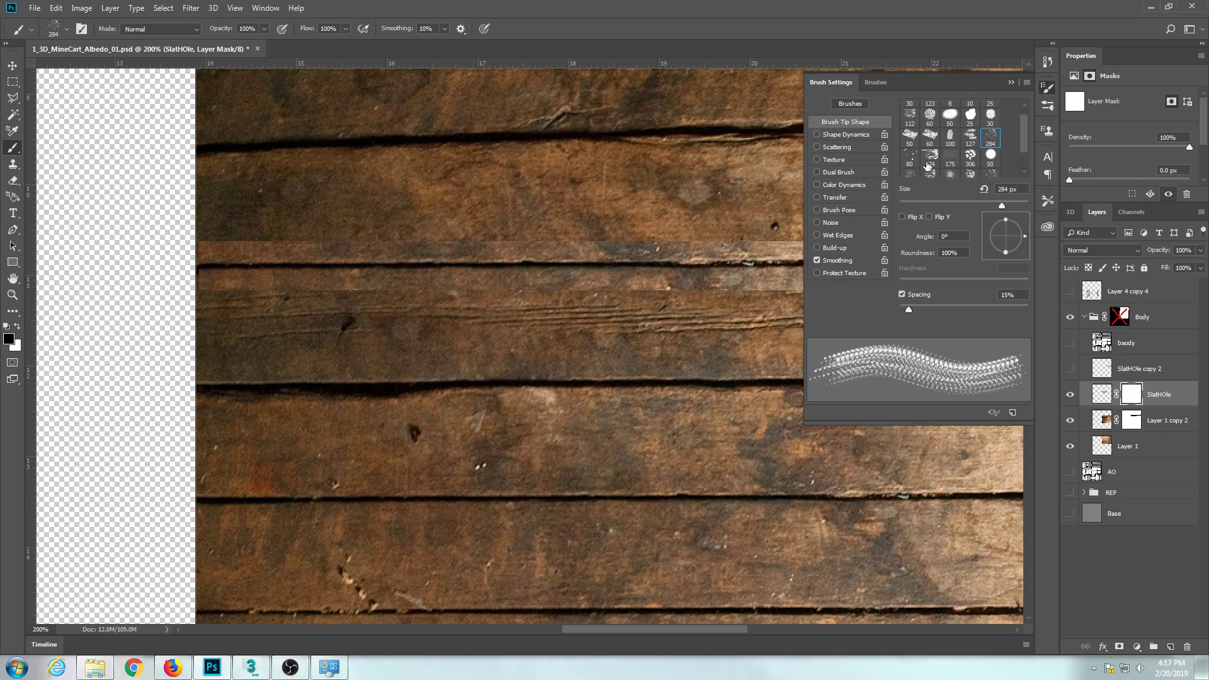
left_click(909, 129)
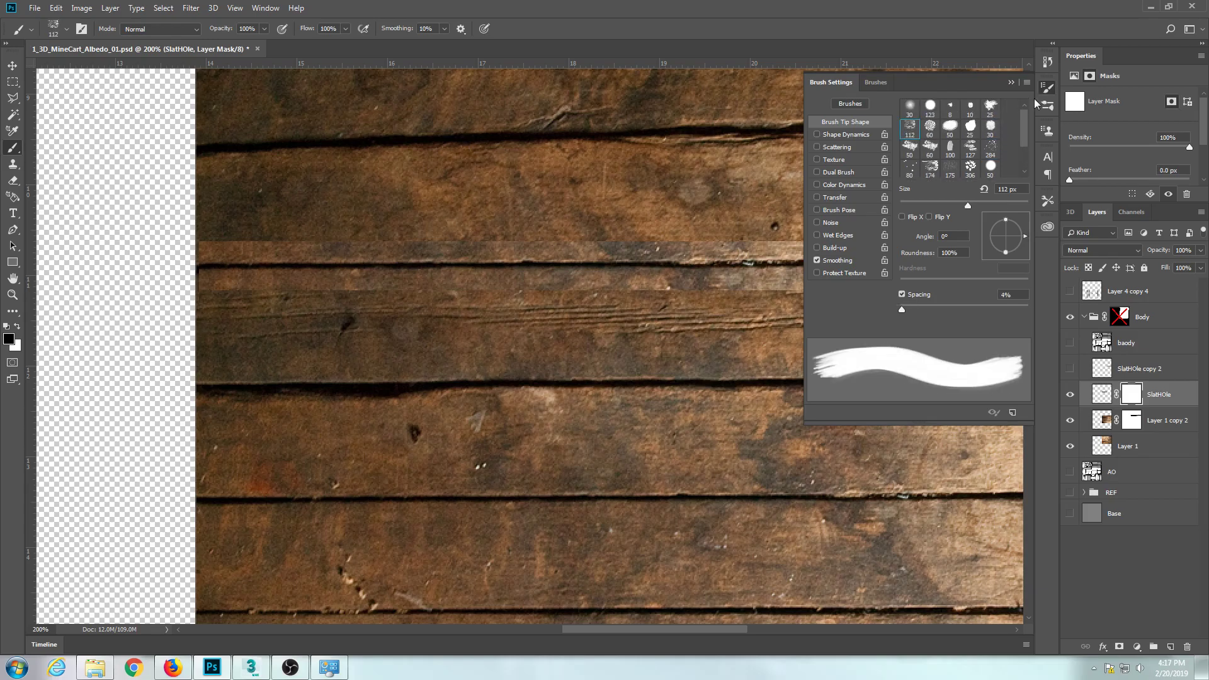
left_click(1043, 92)
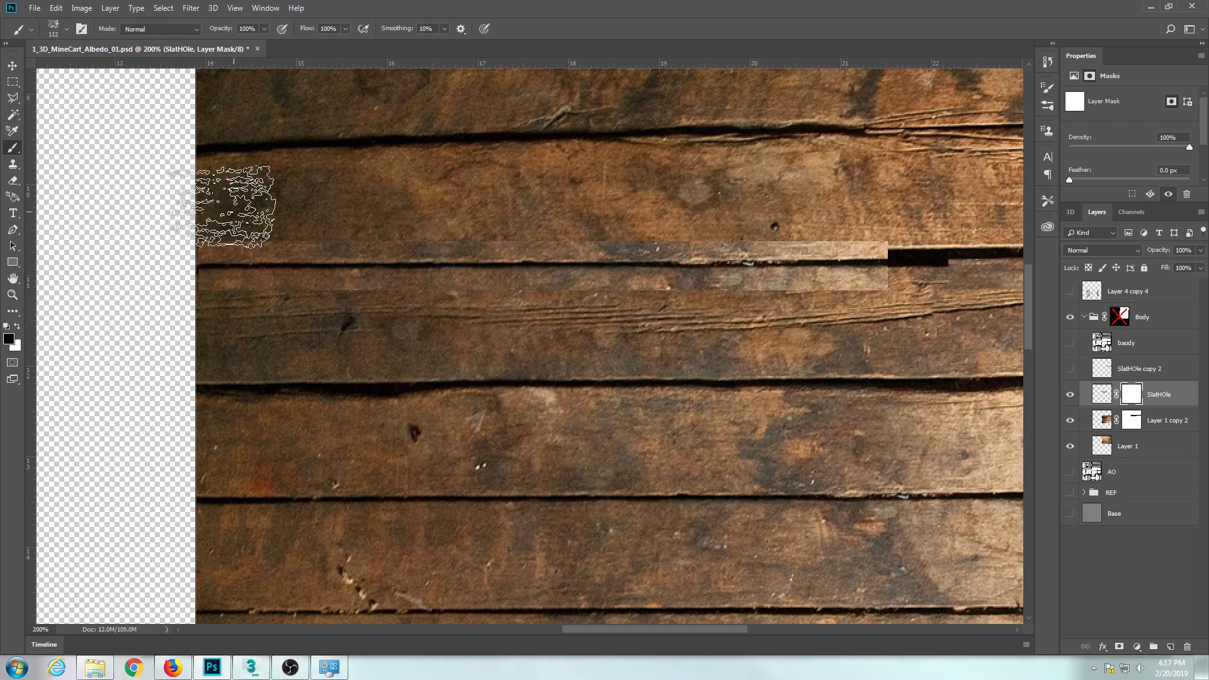
Reduce the brush to 30 px and paint black on the SlatHOle mask along the strip's whole upper edge.
key("bracketleft")
key("bracketleft")
key("bracketleft")
key("bracketleft")
key("bracketleft")
key("bracketleft")
key("bracketleft")
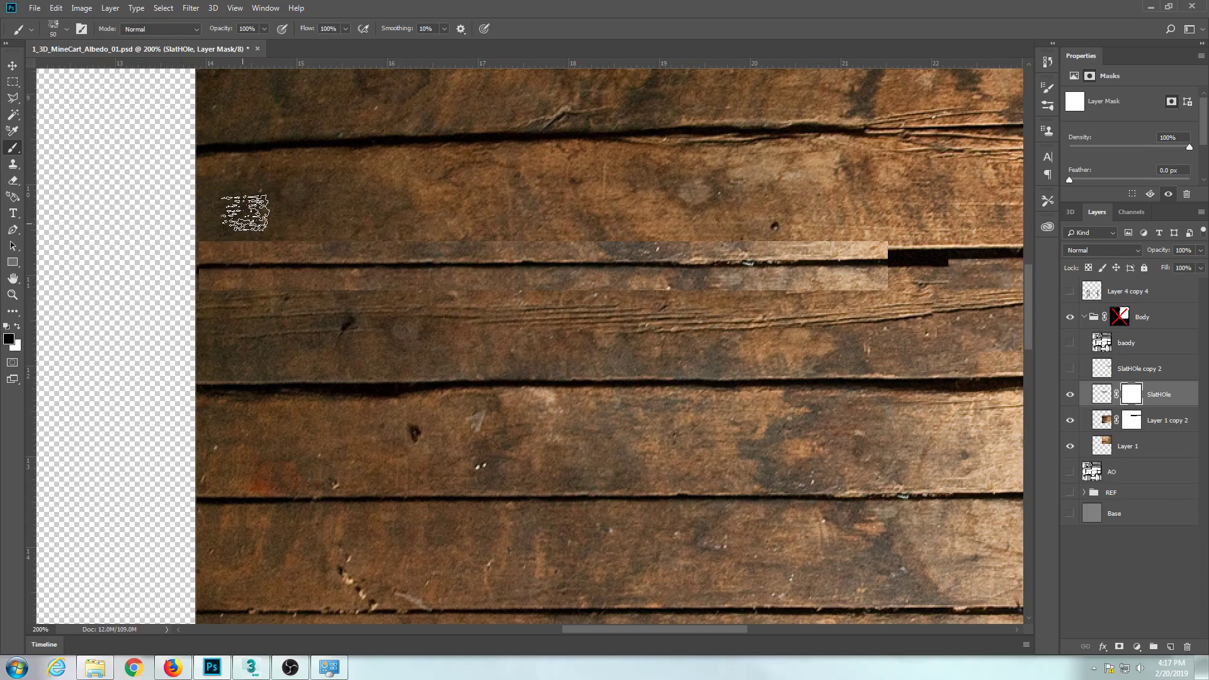
key("bracketleft")
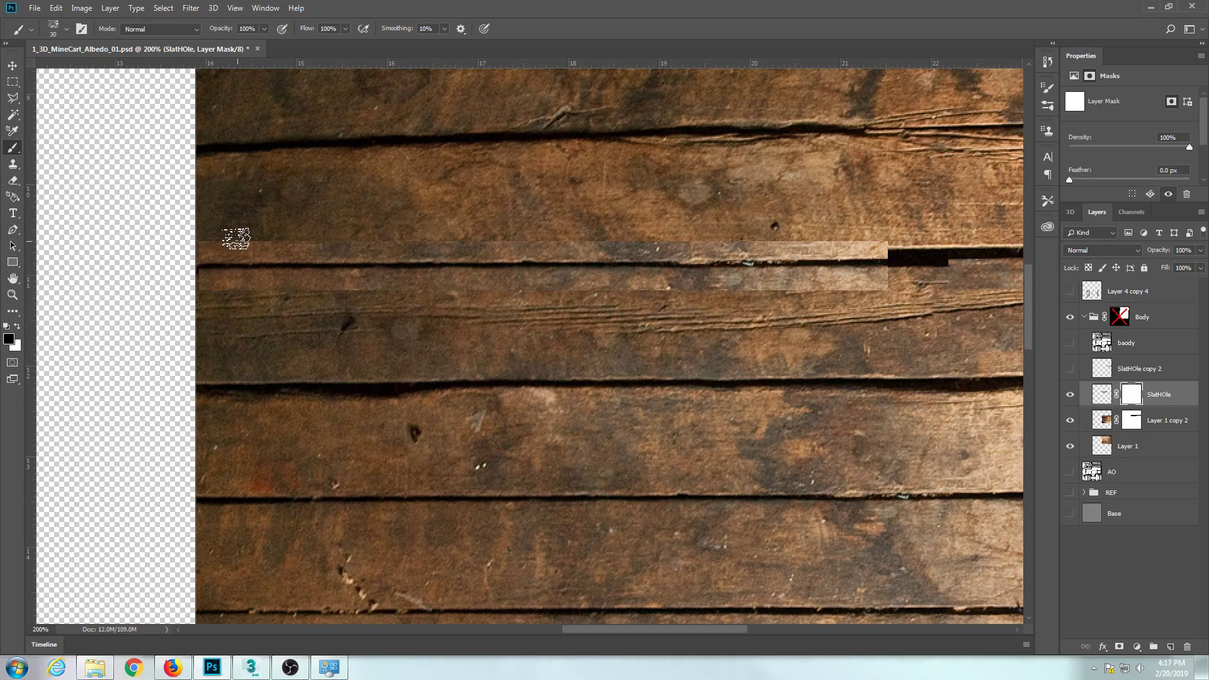
mouse_move(221, 244)
left_mouse_down()
mouse_move(584, 238)
mouse_move(327, 233)
mouse_move(283, 239)
mouse_move(888, 237)
left_mouse_up()
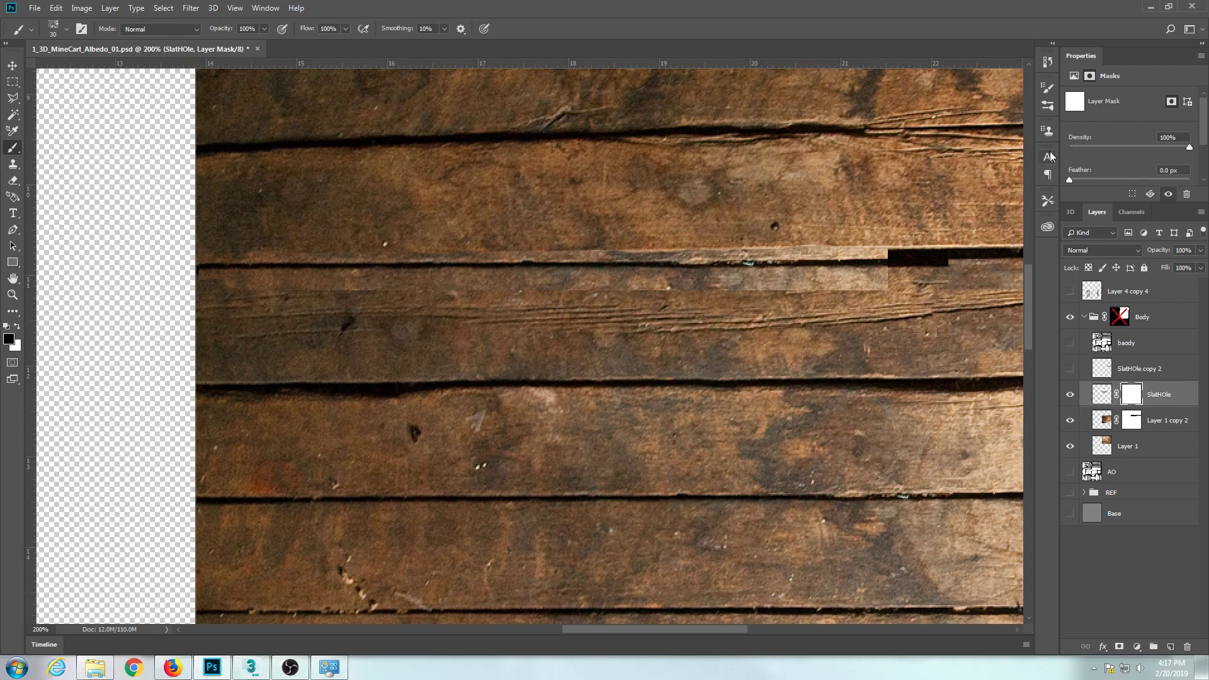
left_click(1048, 100)
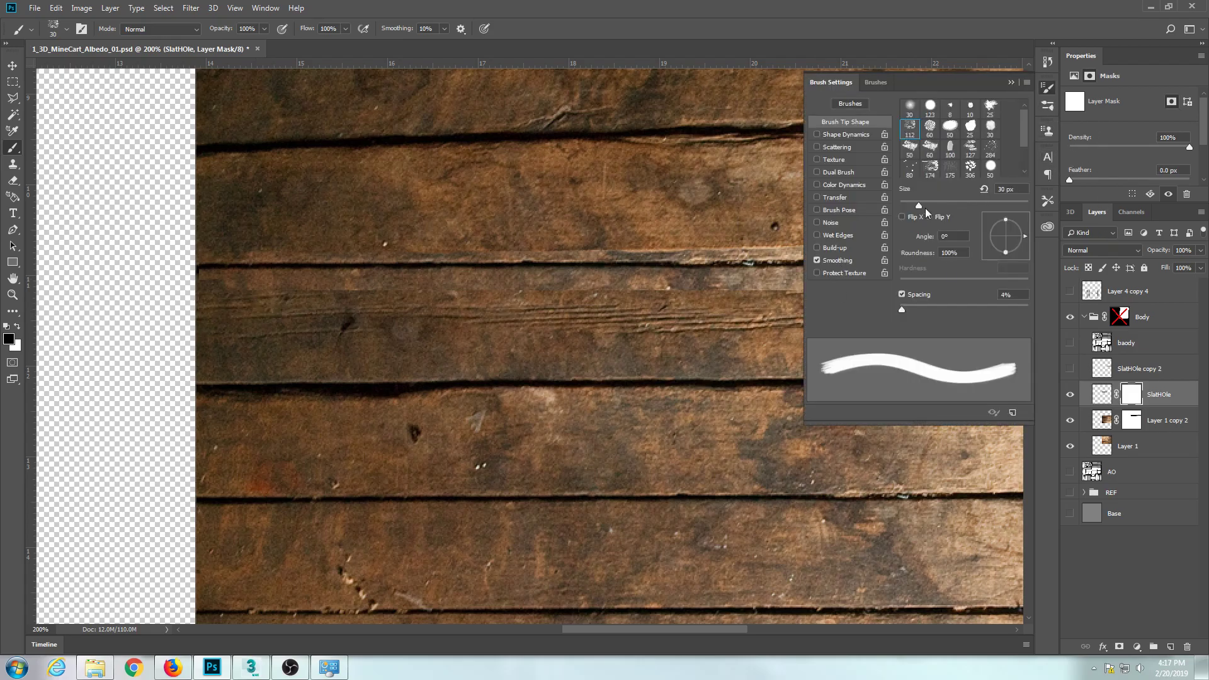
left_click(837, 134)
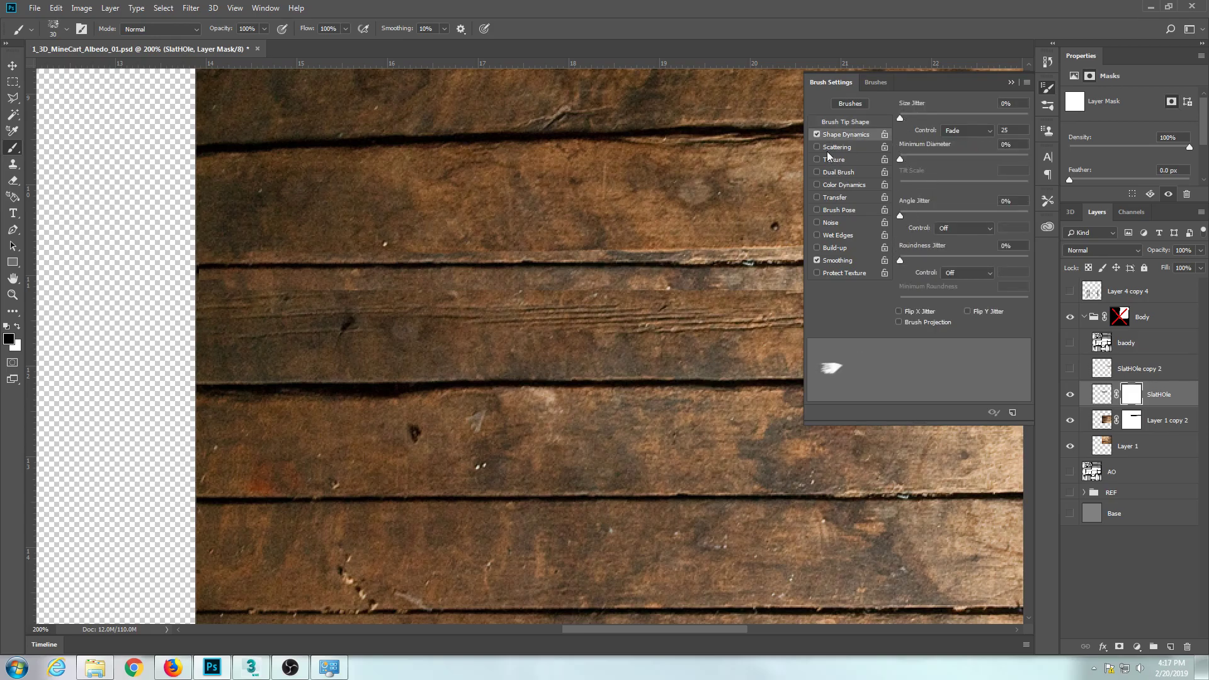
left_click(817, 133)
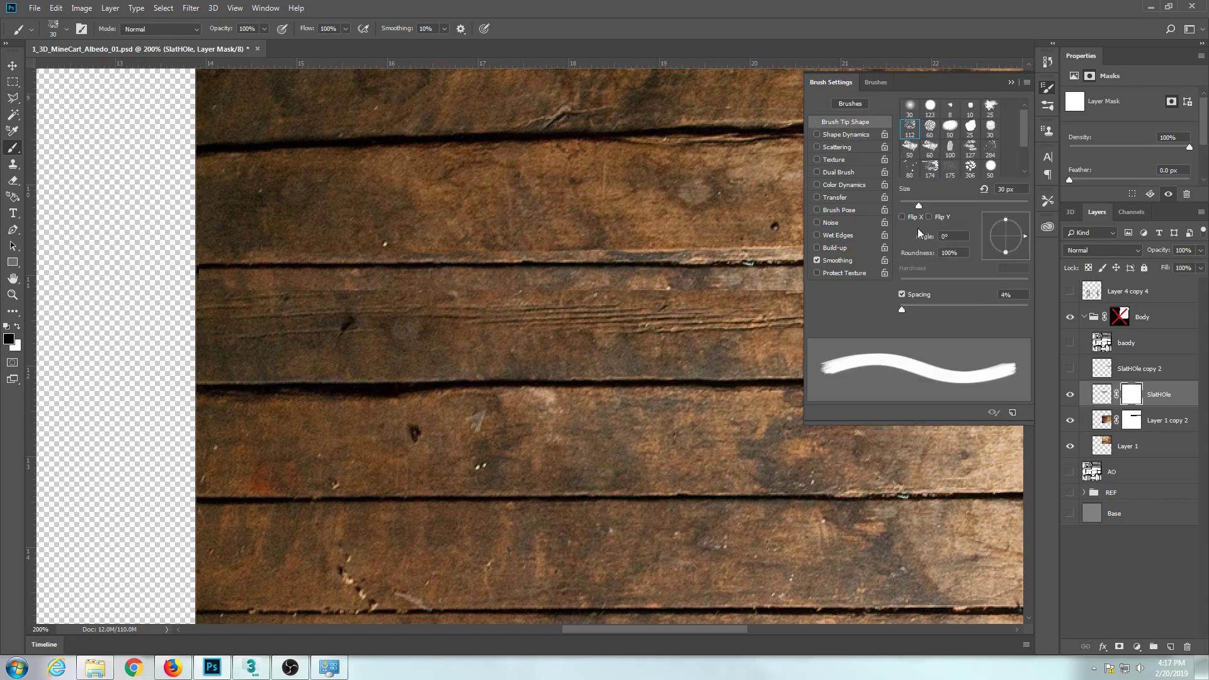
left_click(1043, 88)
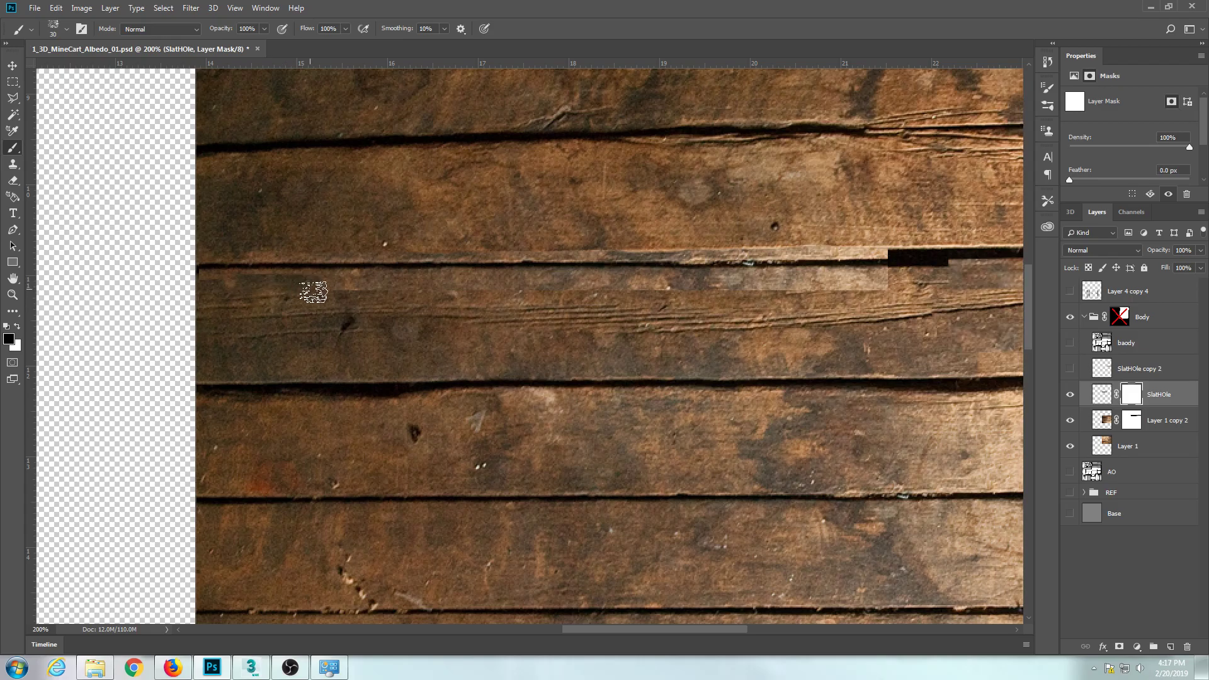
Paint black on the mask along the strip's lower edge and apply the layer mask to SlatHOle.
left_click_drag(622, 288, 812, 286)
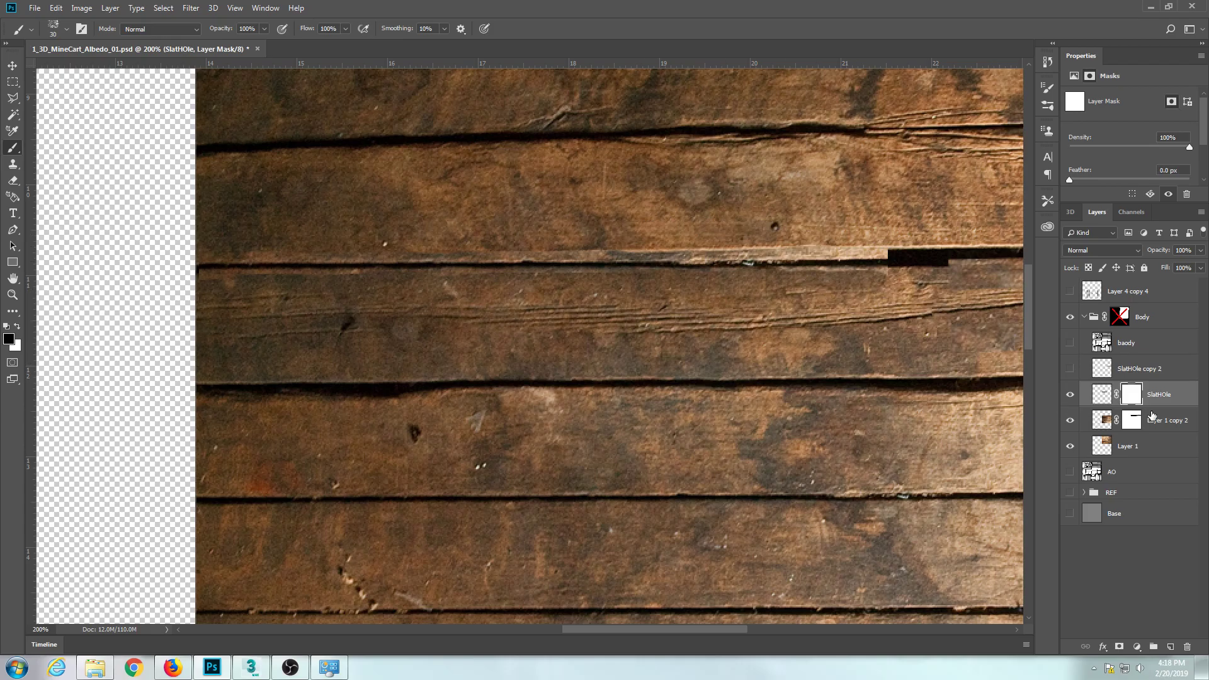
right_click(1129, 399)
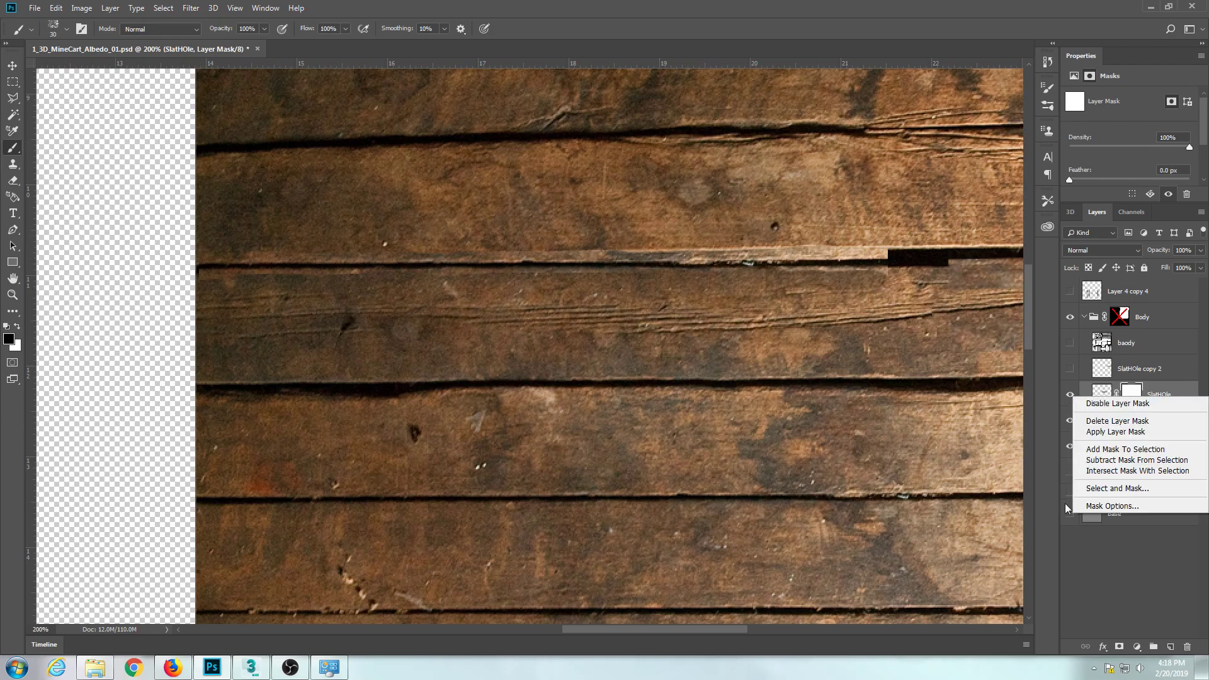
left_click(1093, 433)
Clone clean wood over the visible upper edge in the middle of the SlatHOle strip with the Clone Stamp, sampling Current & Below.
key("v")
left_click_drag(805, 285, 798, 269)
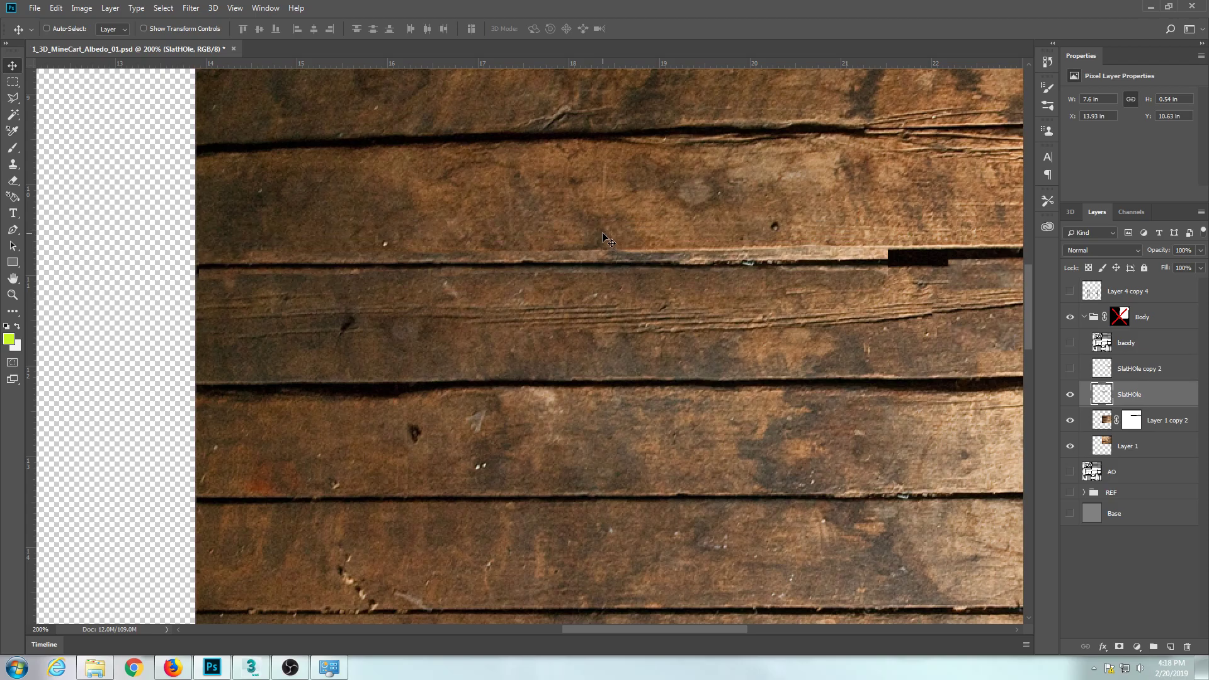
key("ctrl+plus")
left_click_drag(612, 247, 572, 309)
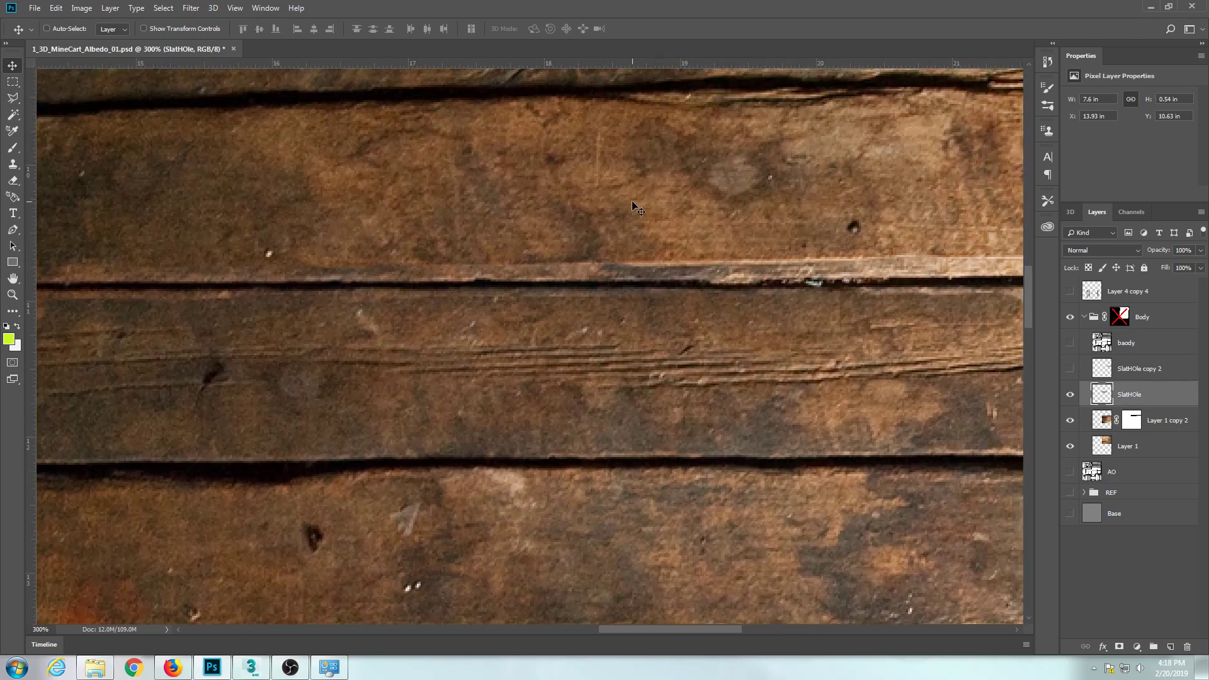
key("s")
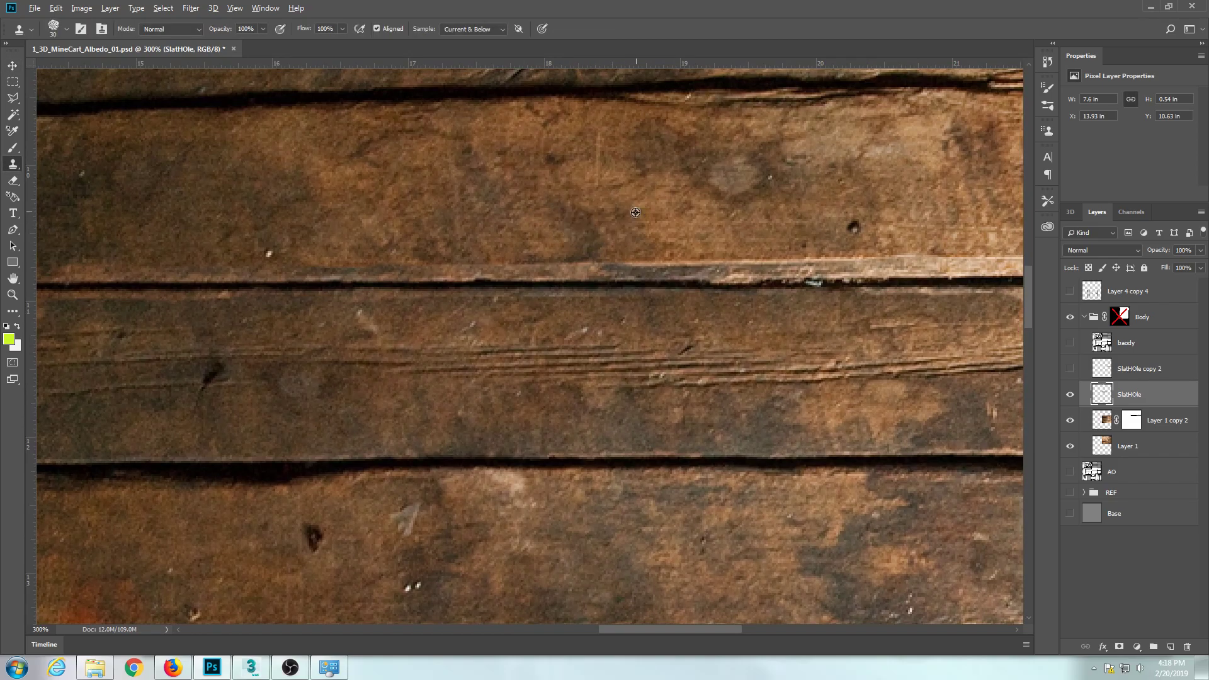
left_click_drag(589, 227, 502, 246)
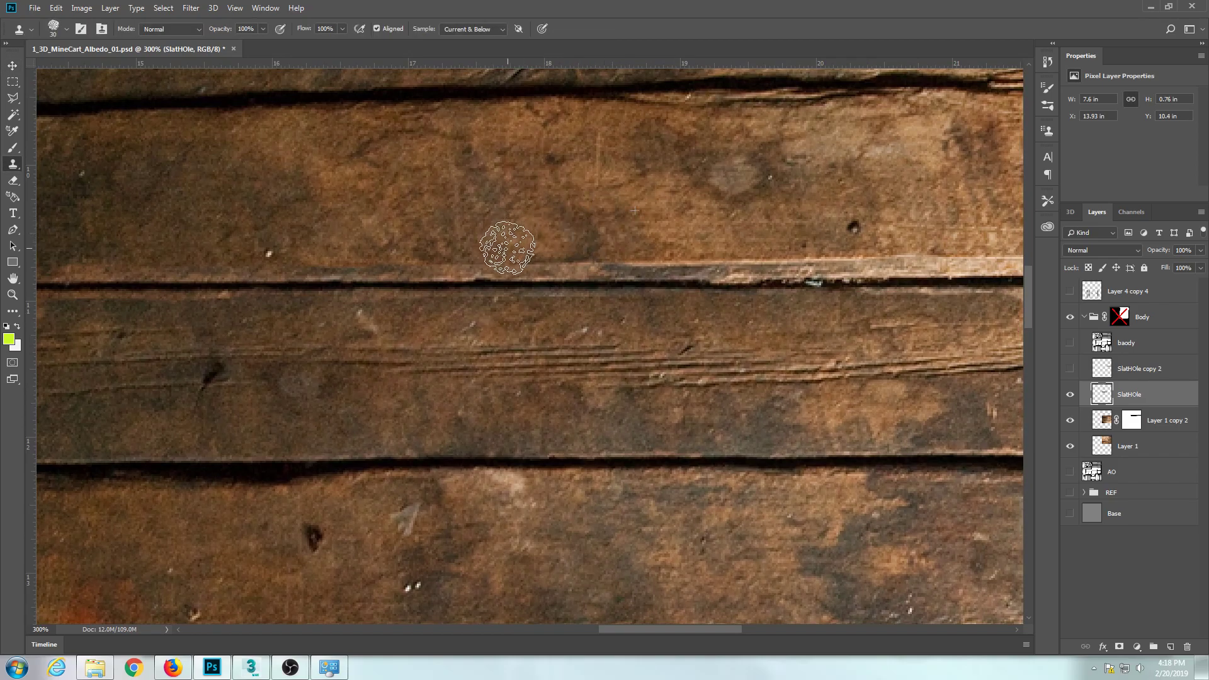
left_click(769, 195, "alt")
left_click_drag(619, 225, 552, 248)
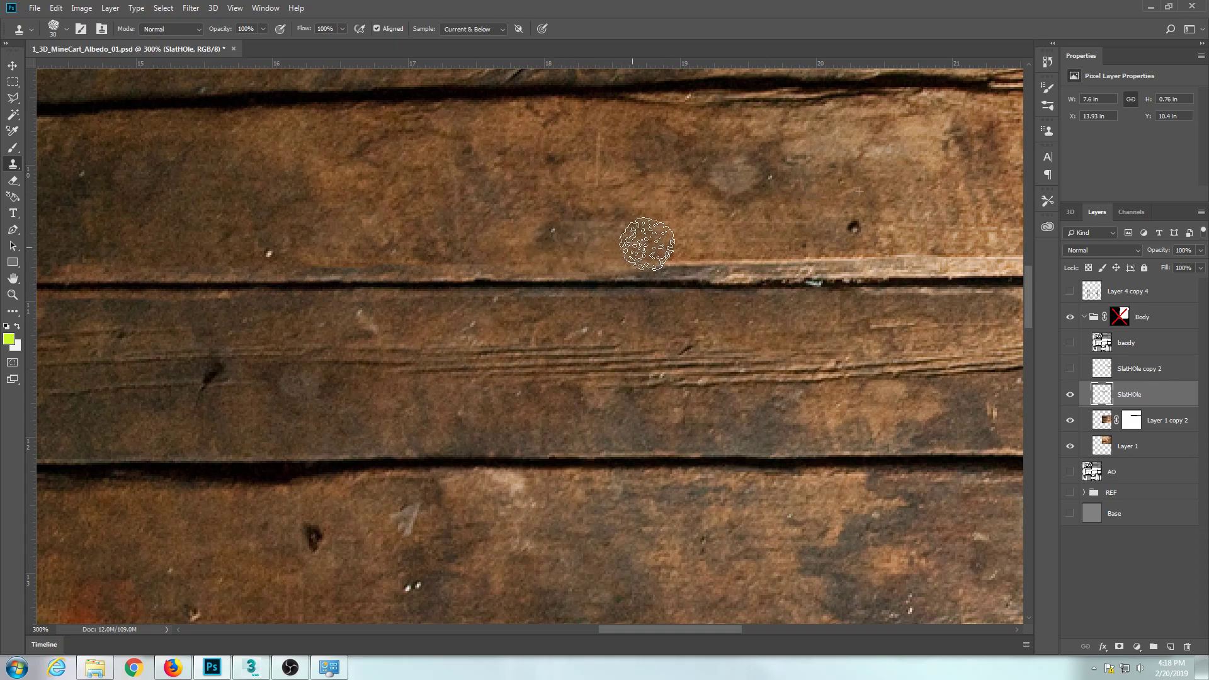
mouse_move(669, 245)
left_mouse_down()
mouse_move(580, 210)
mouse_move(670, 211)
left_mouse_up()
Blend the wood above the seam along the SlatHOle strip up to its abrupt end using the 25 px Healing Brush with sampled wood.
key("j")
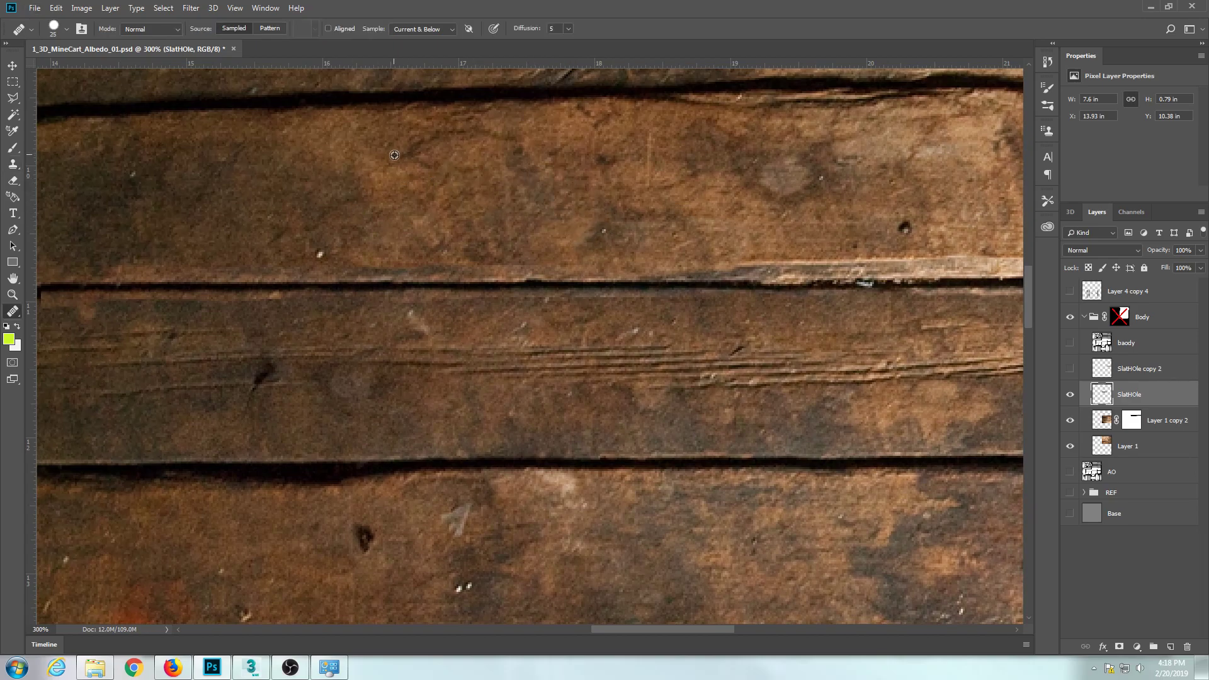
left_click_drag(379, 240, 375, 260)
left_click_drag(378, 255, 545, 255)
left_click_drag(302, 244, 403, 243)
left_click(256, 182, "alt")
mouse_move(225, 252)
left_mouse_down()
mouse_move(478, 252)
mouse_move(144, 247)
left_mouse_up()
left_click_drag(456, 251, 316, 252)
left_click(426, 171, "alt")
left_click_drag(398, 246, 650, 252)
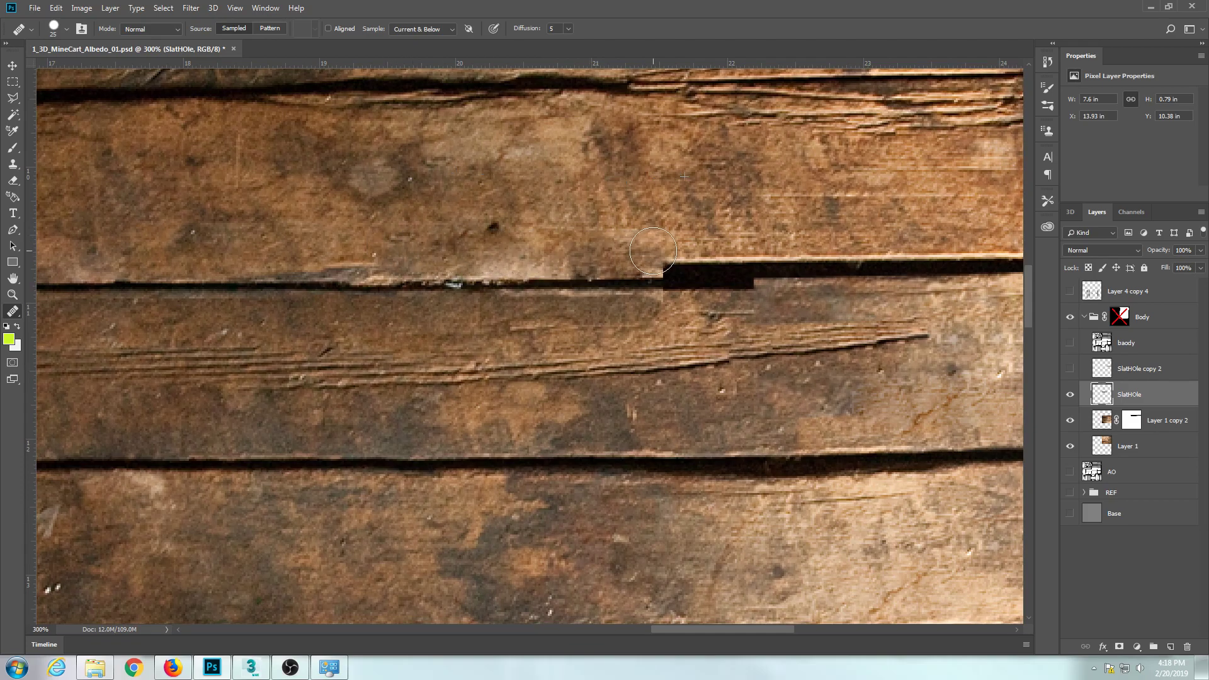
Blend the wood above and below the seam near the SlatHOle strip's abrupt end with the Healing Brush.
left_click_drag(552, 213, 480, 216)
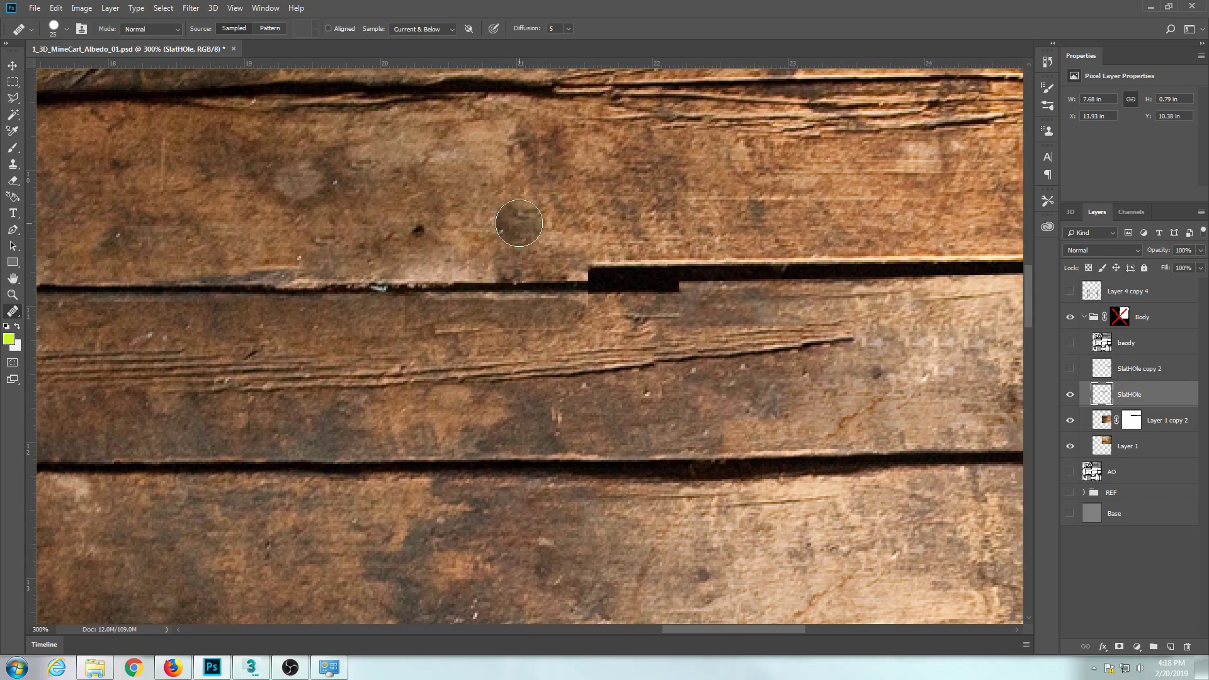
left_click_drag(604, 223, 441, 209)
left_click(435, 287)
key("ctrl+z")
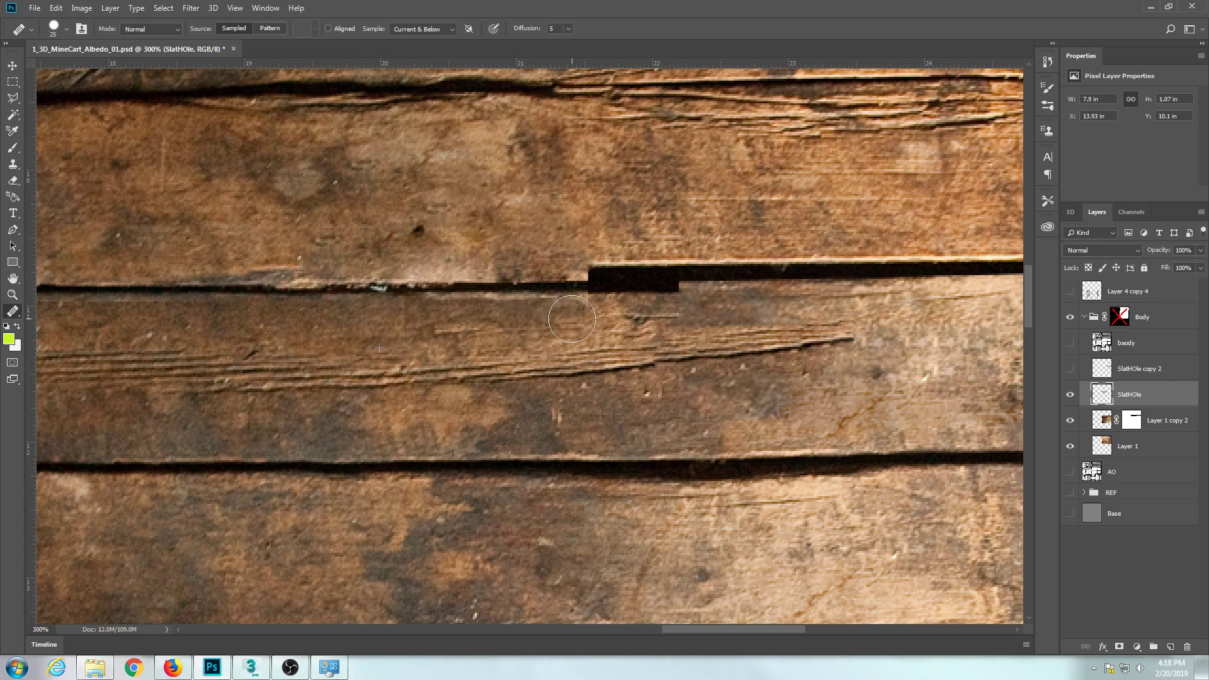
left_click_drag(596, 318, 362, 321)
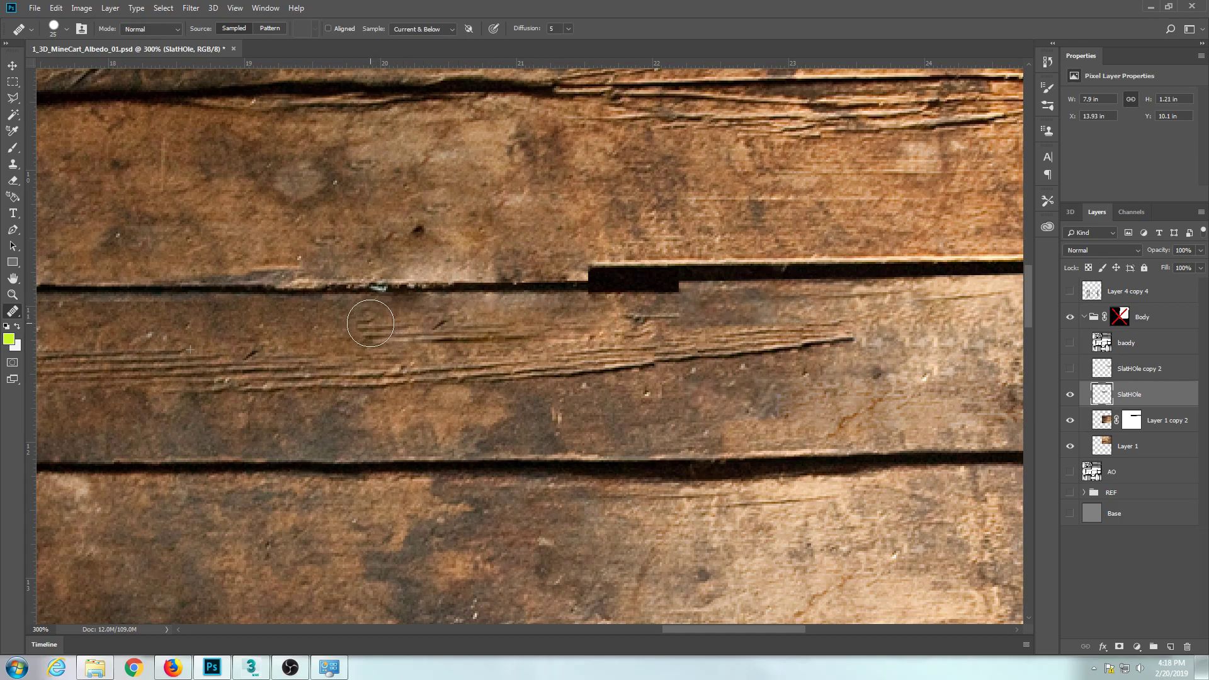
key("ctrl+minus")
key("ctrl+minus")
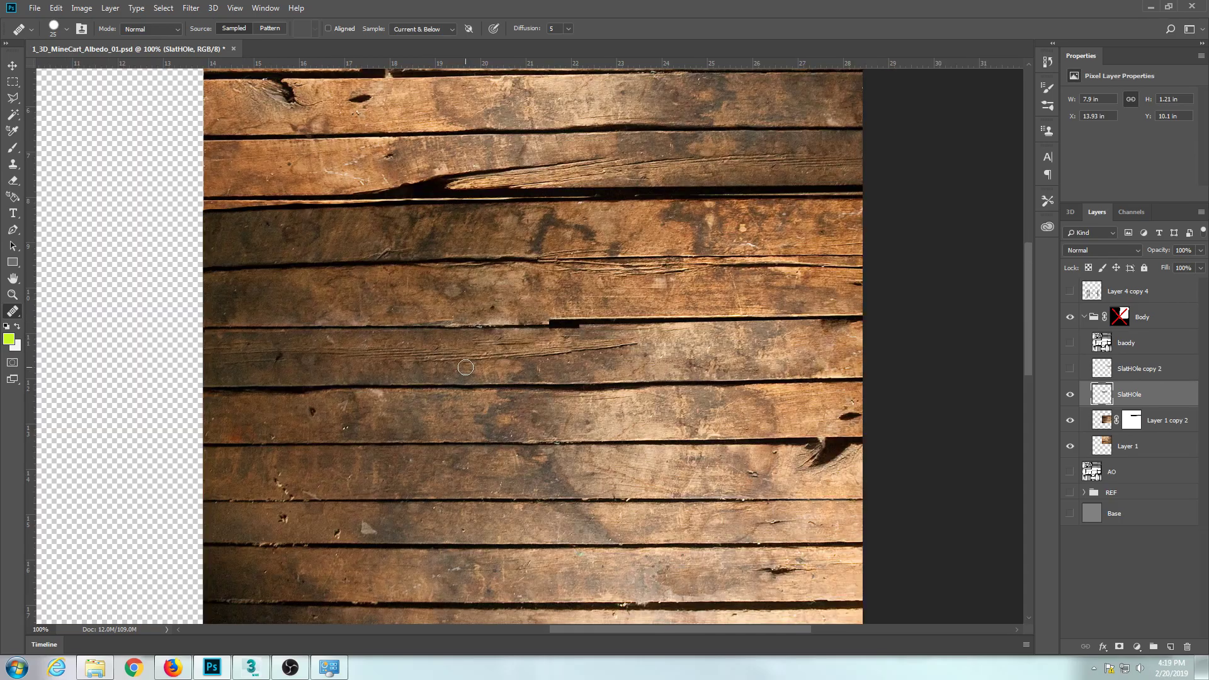
Duplicate the SlatHOle strip and place the copy over the remaining dark gap up to the texture's outer edge.
left_click_drag(460, 363, 770, 334)
key("v")
key("ctrl+t")
left_click_drag(598, 262, 831, 373)
key("Return")
left_click_drag(691, 337, 658, 325)
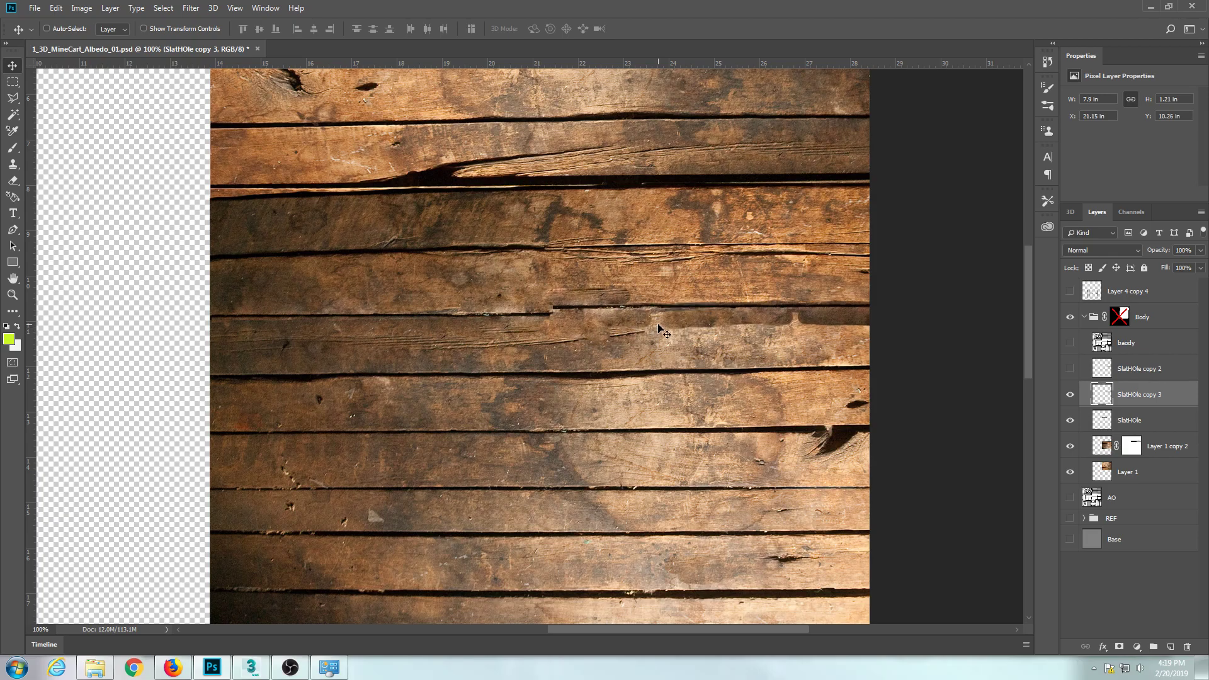
Flip the strip copy vertically, align it with the existing seam, and rotate it slightly to cover the dark gap.
key("ctrl+t")
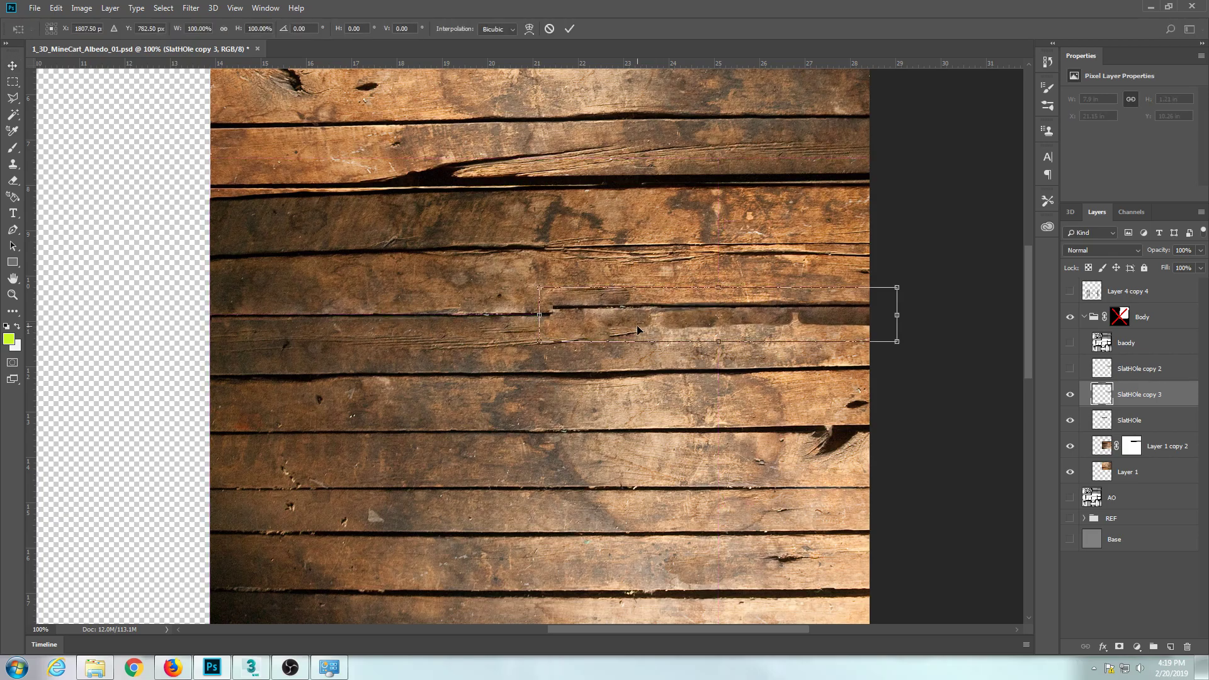
right_click(638, 328)
left_click(670, 482)
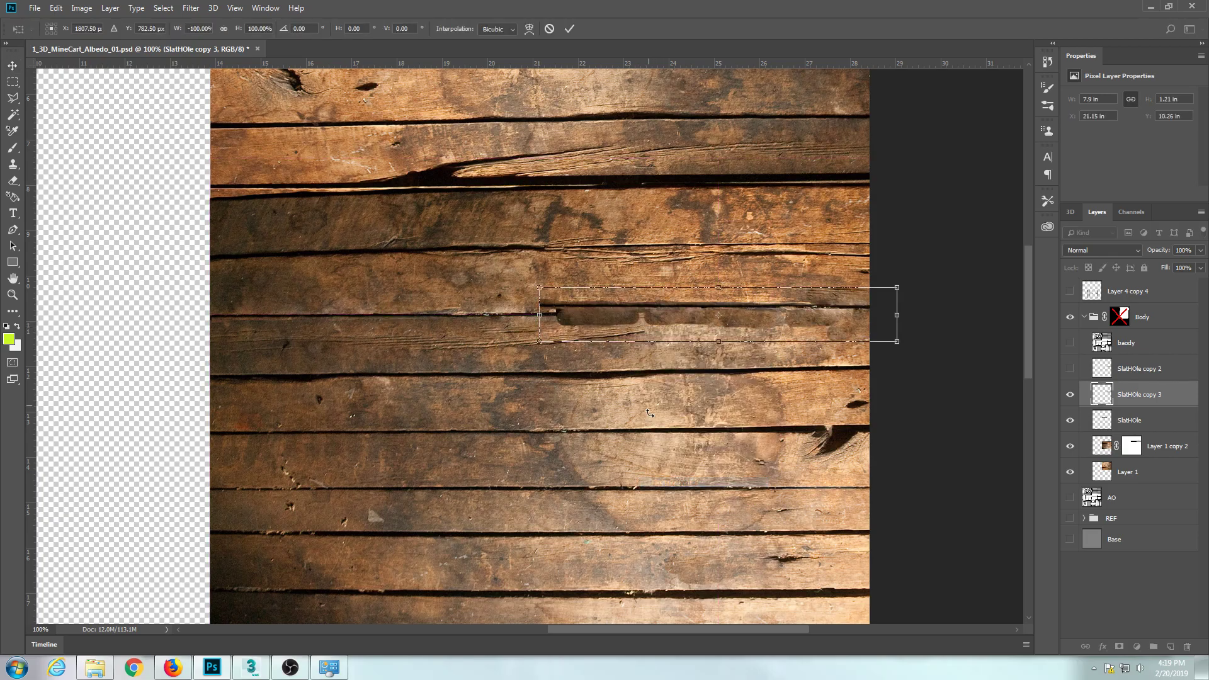
right_click(668, 327)
left_click(614, 290)
left_click_drag(519, 302, 895, 306)
left_click_drag(732, 315, 723, 309)
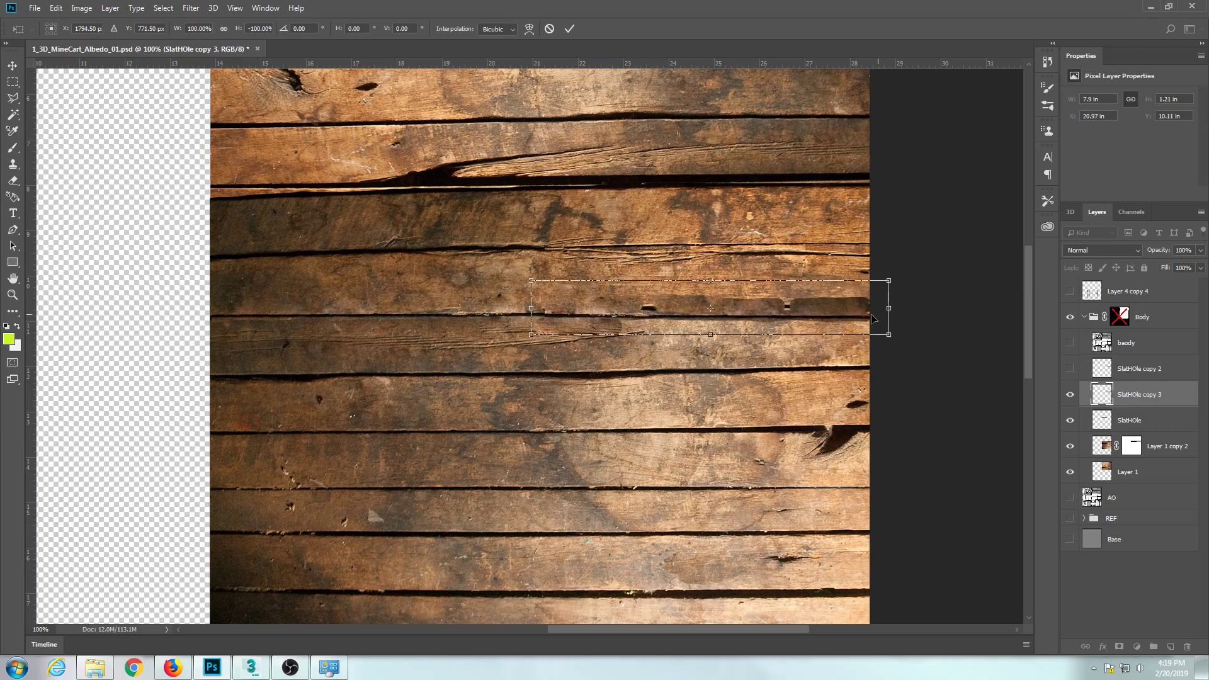
left_click_drag(901, 313, 901, 309)
left_click_drag(734, 308, 732, 307)
key("Return")
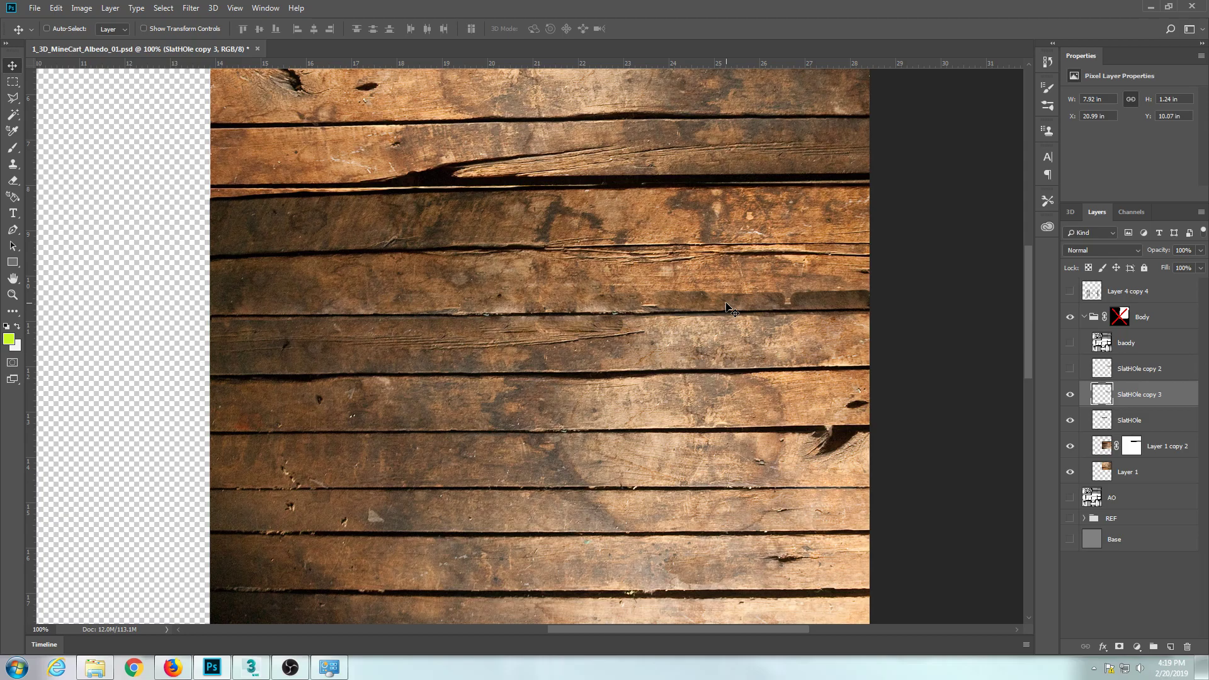
Heal the dark patches along the upper edge of the SlatHOle copy 3 strip with sampled wood using the Healing Brush.
key("j")
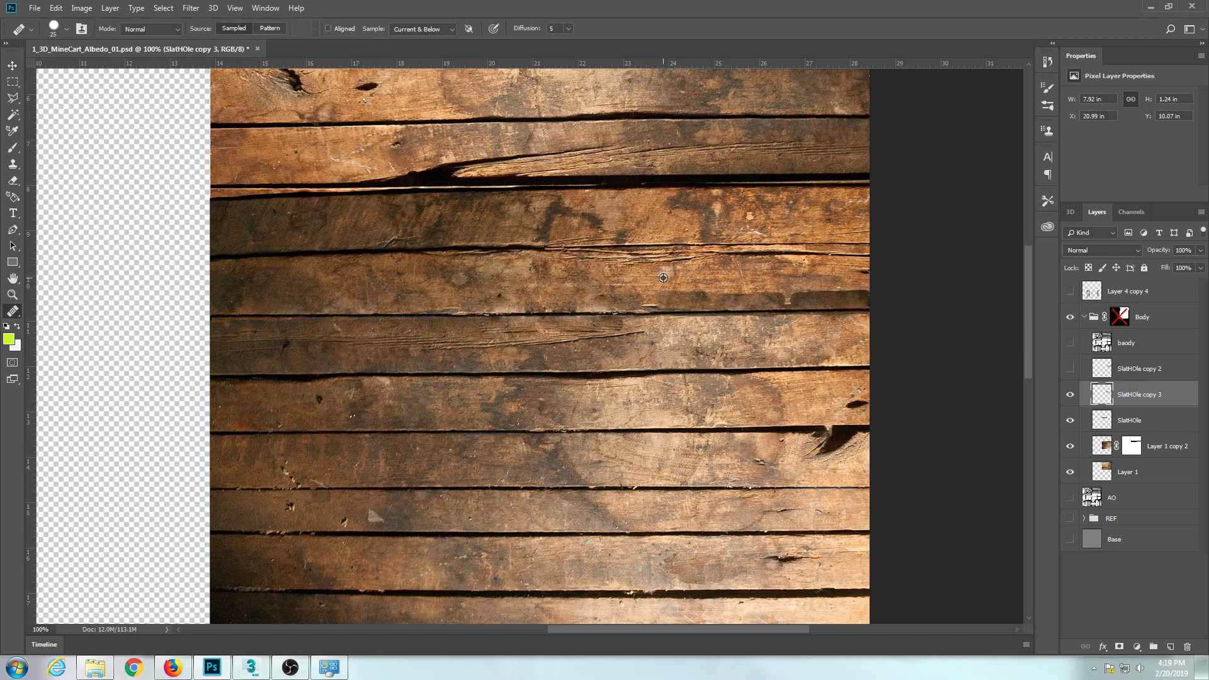
mouse_move(659, 290)
left_mouse_down()
mouse_move(788, 294)
mouse_move(731, 293)
mouse_move(783, 284)
mouse_move(862, 292)
left_mouse_up()
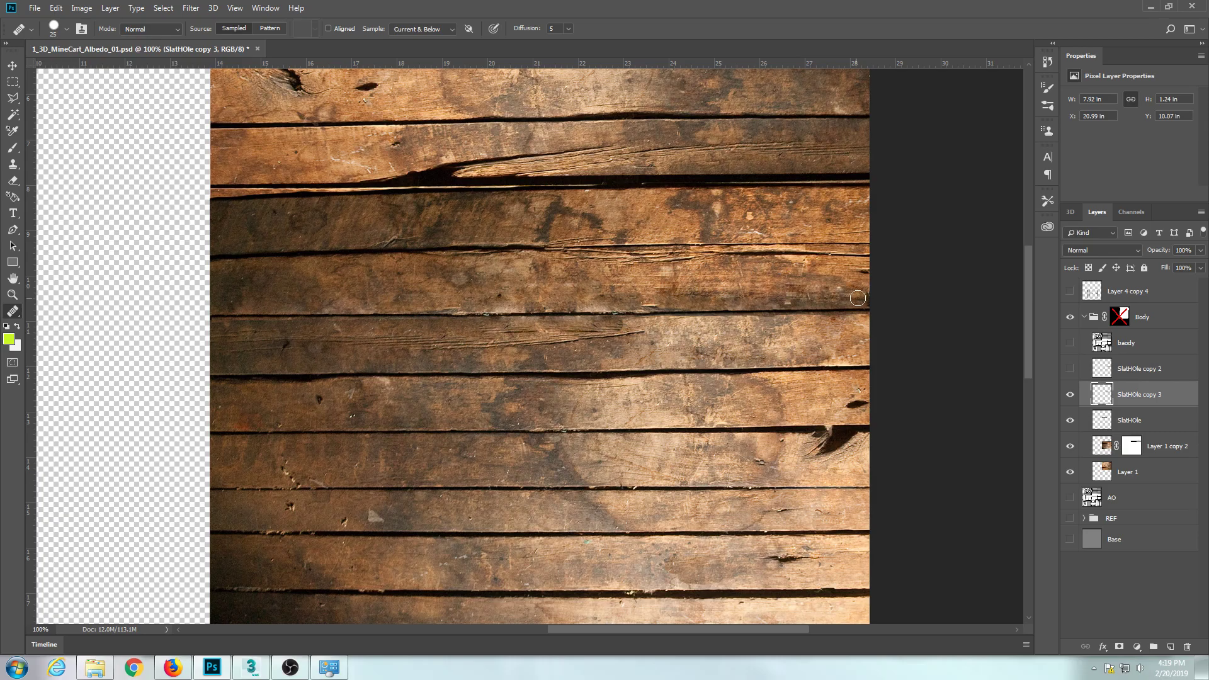
mouse_move(707, 279)
left_mouse_down()
mouse_move(661, 286)
mouse_move(669, 275)
mouse_move(663, 293)
left_mouse_up()
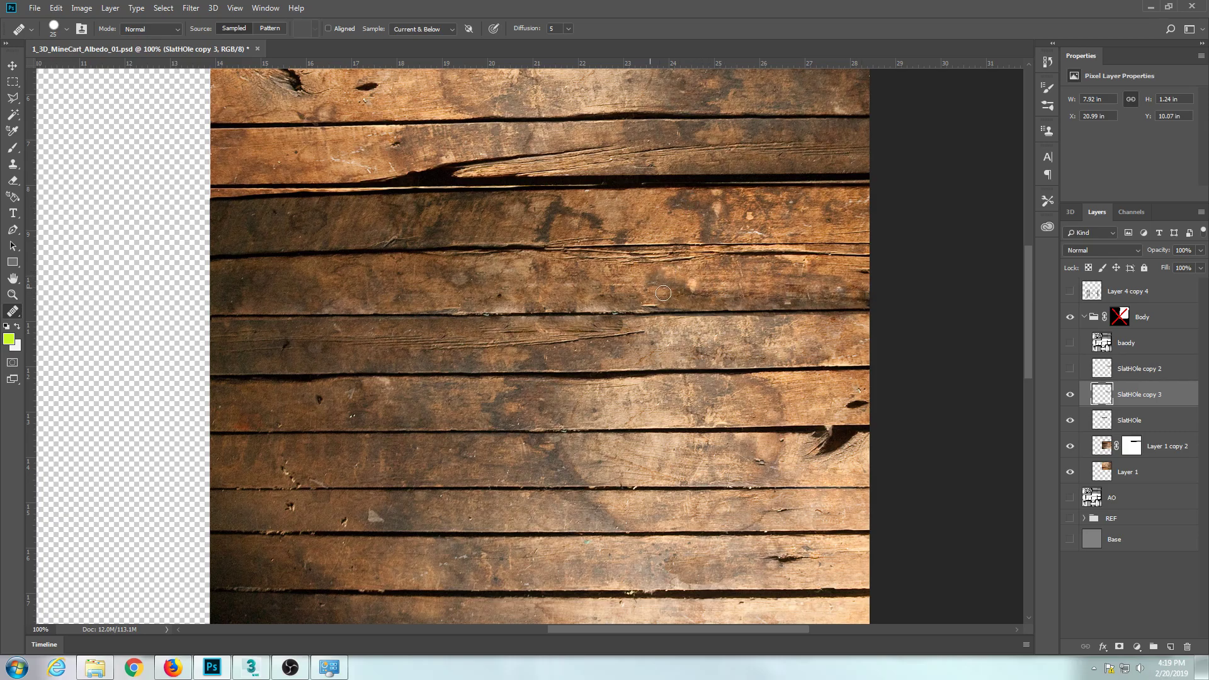
mouse_move(781, 284)
left_mouse_down()
mouse_move(818, 287)
mouse_move(759, 285)
mouse_move(811, 292)
left_mouse_up()
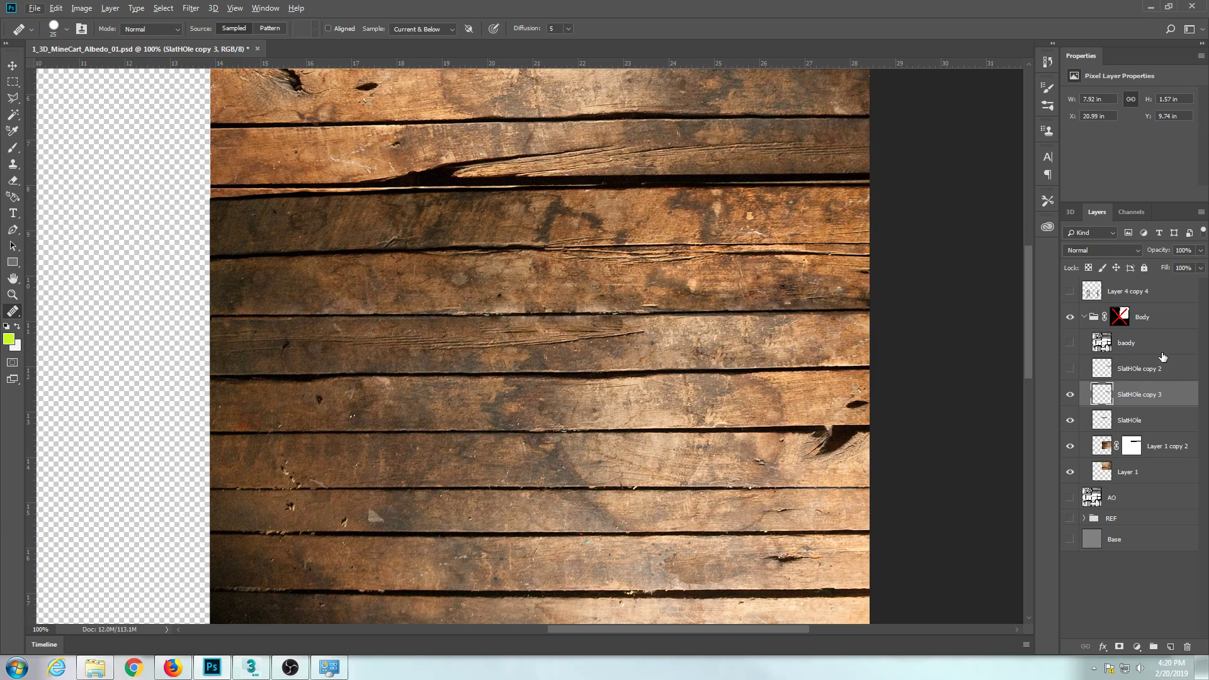
Re-enable the Body group's layer mask, show the baody layer, and save the albedo file.
left_click(1122, 318, "shift")
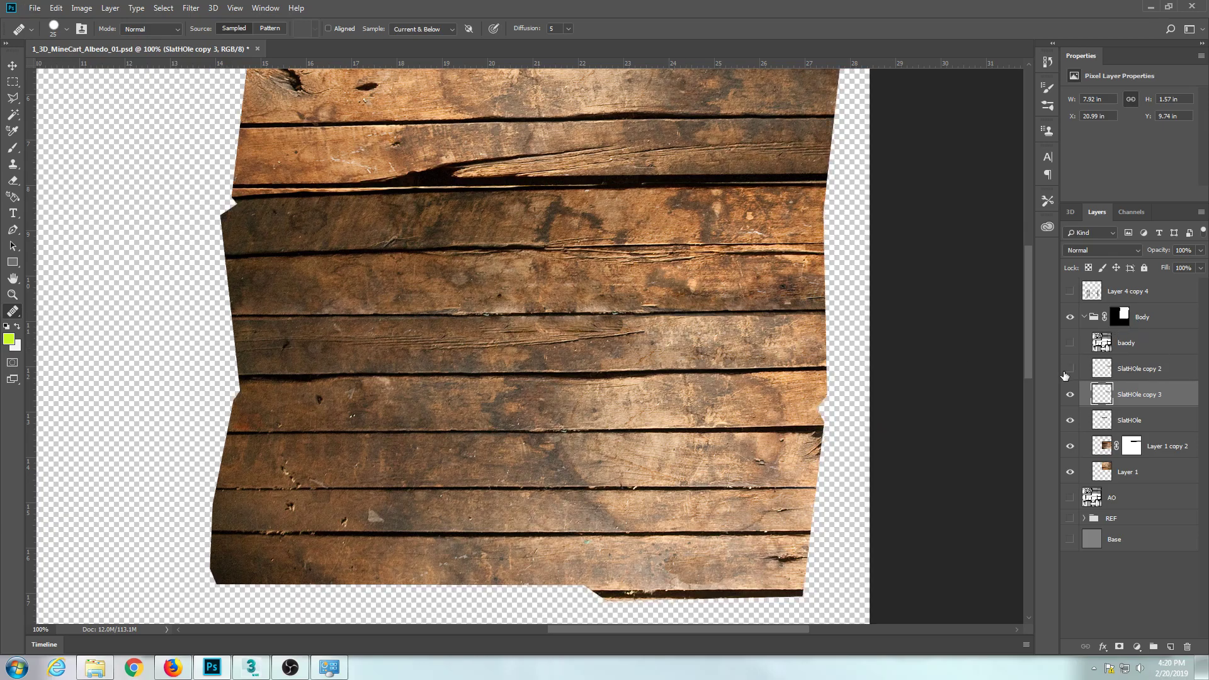
left_click(1119, 318, "shift")
left_click(1119, 318, "shift")
left_click(1069, 344)
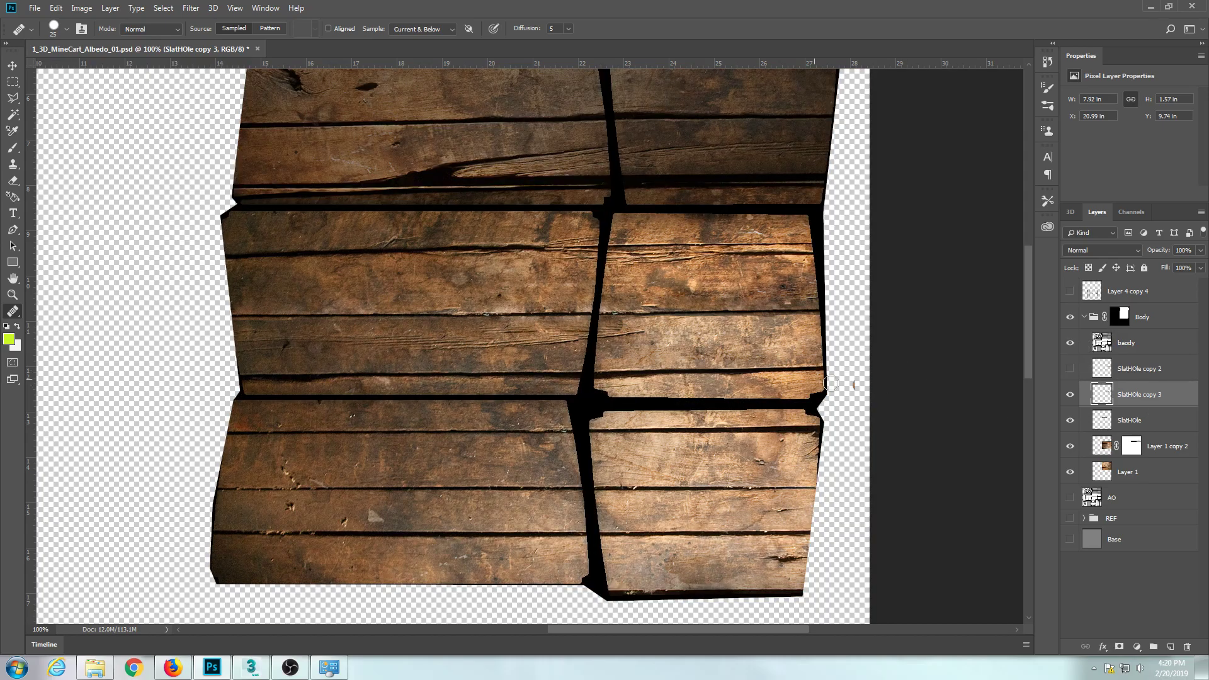
key("ctrl+s")
Add a new layer above SlatHOle copy 3 and set up the Brush with the yellow-green foreground color c9f924.
left_click(1170, 647)
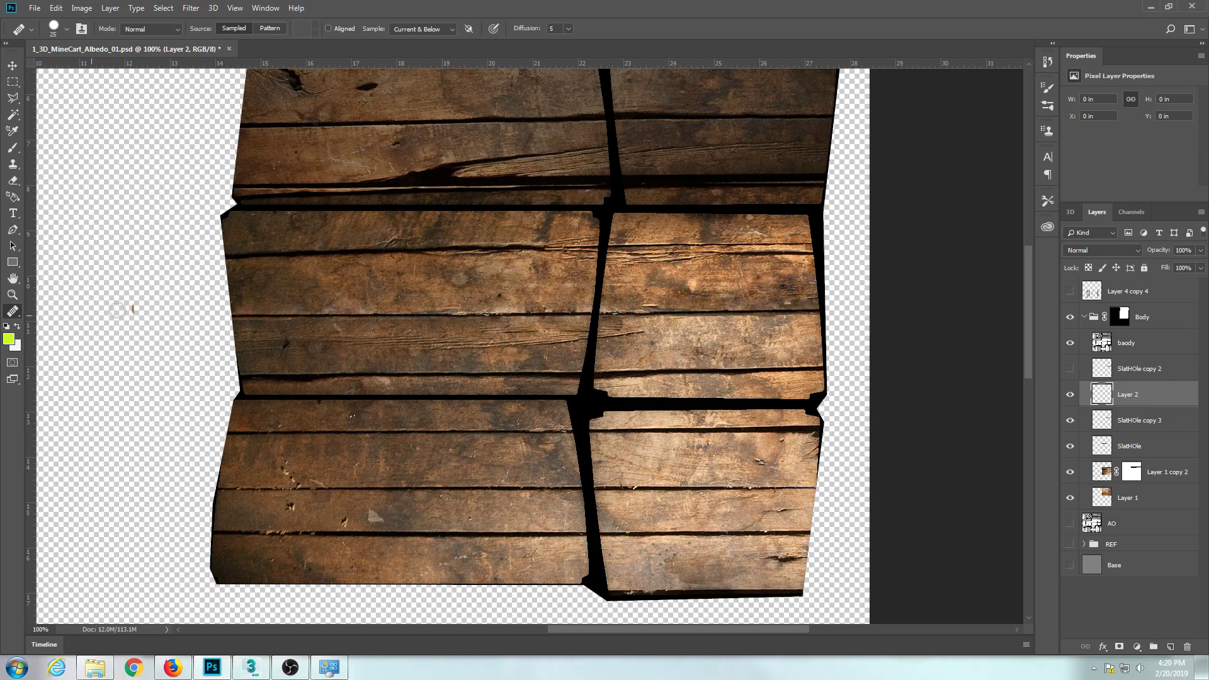
left_click(10, 340)
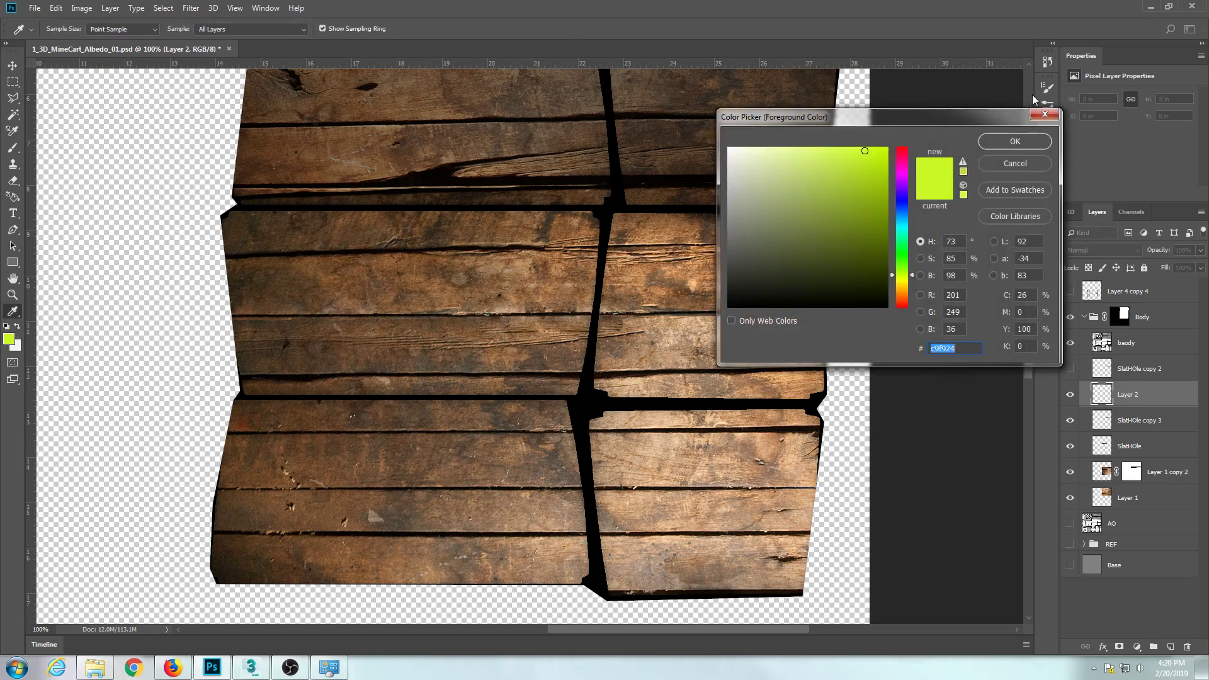
left_click(1014, 141)
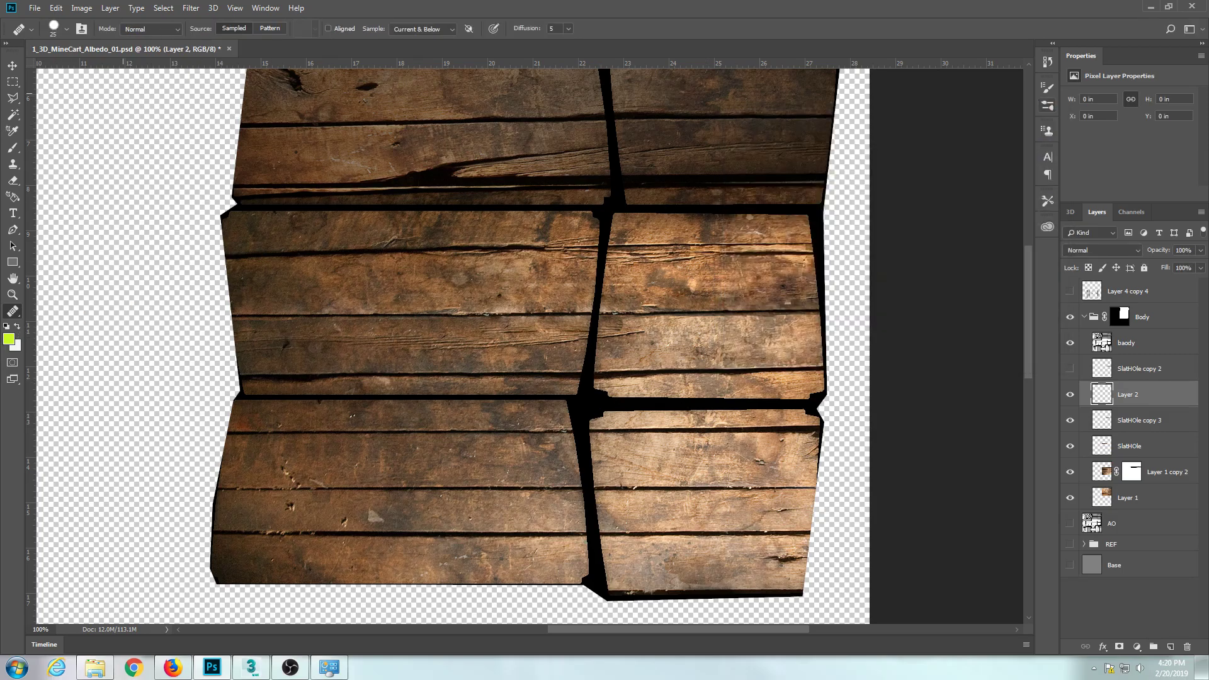
left_click(11, 150)
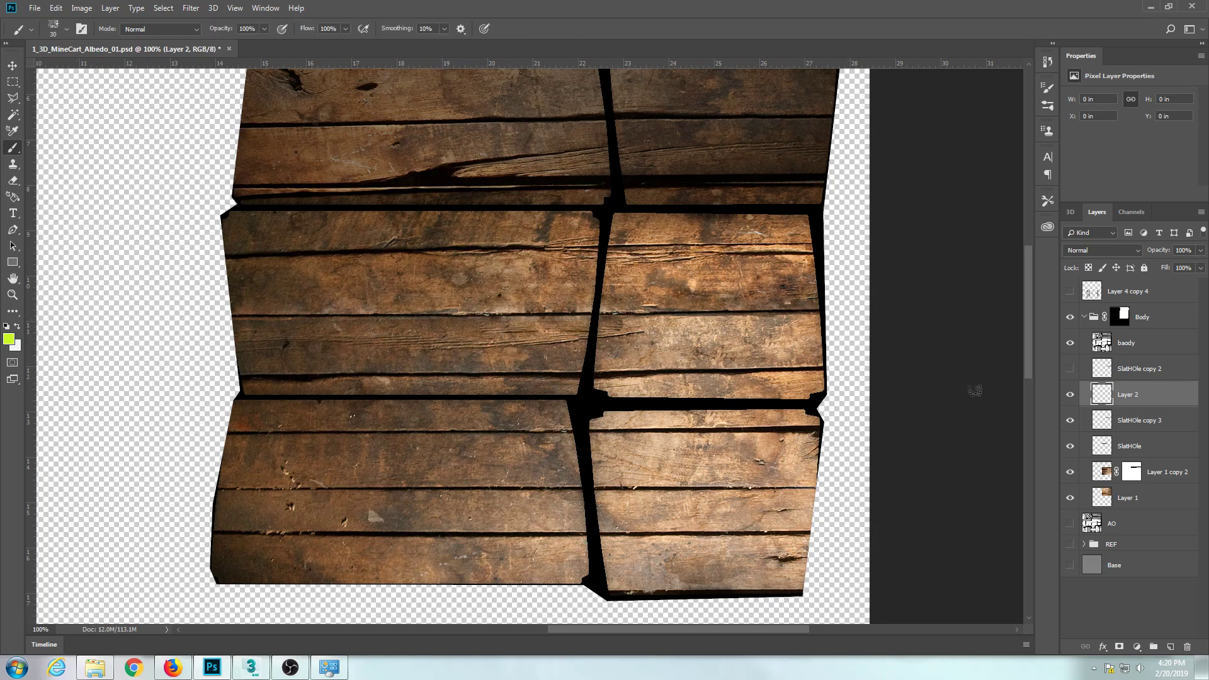
left_click(1070, 396)
left_click(1071, 396)
left_click(1071, 418)
left_click(1071, 419)
Paint five yellow-green marker arrows in varied directions on the two middle plank panels, two of them meeting at their shared border.
mouse_move(735, 352)
left_mouse_down()
mouse_move(717, 326)
mouse_move(711, 338)
mouse_move(718, 322)
mouse_move(754, 322)
left_mouse_up()
mouse_move(395, 240)
left_mouse_down()
mouse_move(430, 297)
mouse_move(442, 270)
mouse_move(435, 298)
mouse_move(393, 291)
left_mouse_up()
mouse_move(296, 354)
left_mouse_down()
mouse_move(295, 329)
mouse_move(316, 340)
mouse_move(289, 345)
left_mouse_up()
mouse_move(522, 277)
left_mouse_down()
mouse_move(591, 278)
mouse_move(576, 291)
mouse_move(604, 279)
left_mouse_up()
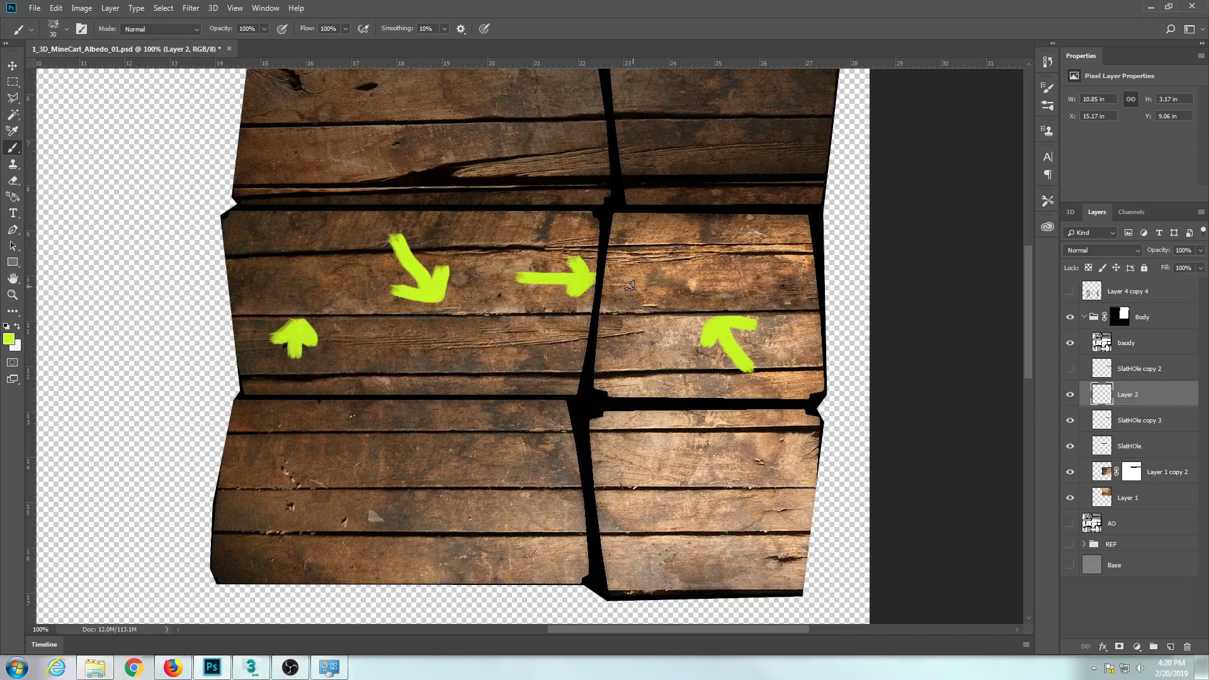
mouse_move(688, 278)
left_mouse_down()
mouse_move(605, 277)
mouse_move(607, 292)
mouse_move(611, 271)
mouse_move(628, 295)
mouse_move(608, 275)
mouse_move(644, 255)
left_mouse_up()
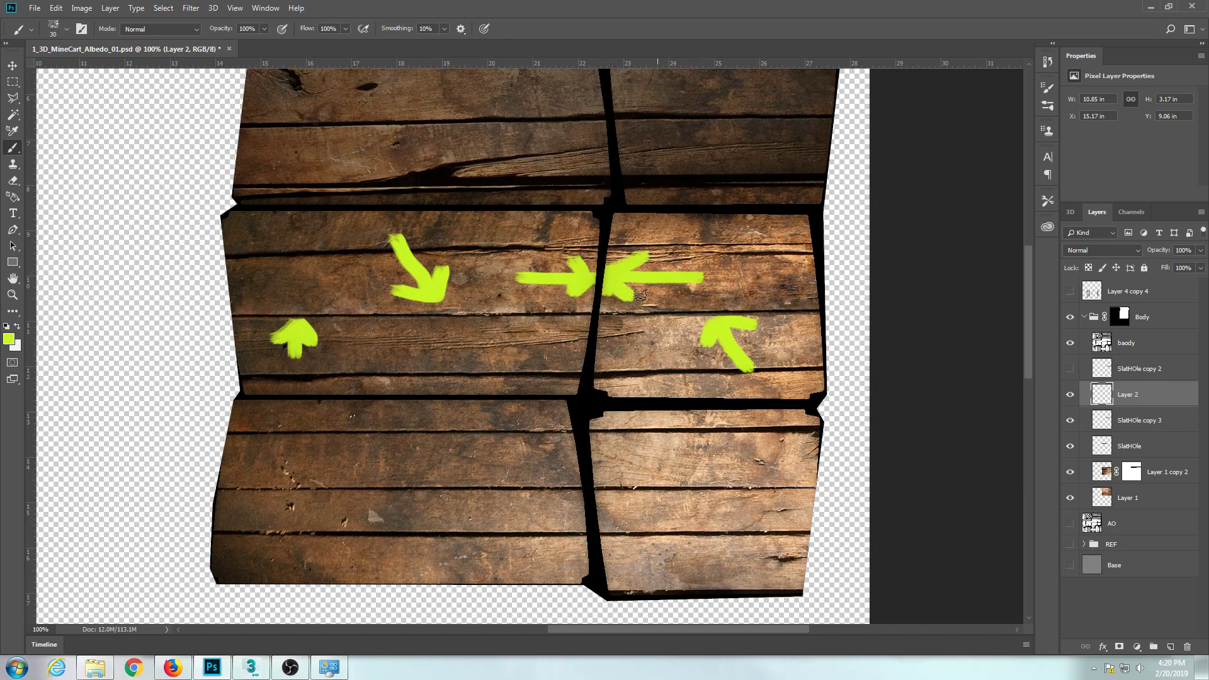
Save the texture, switch to 3ds Max, and orbit the mine cart to inspect the arrows on its side and end.
key("ctrl+s")
left_click(252, 669)
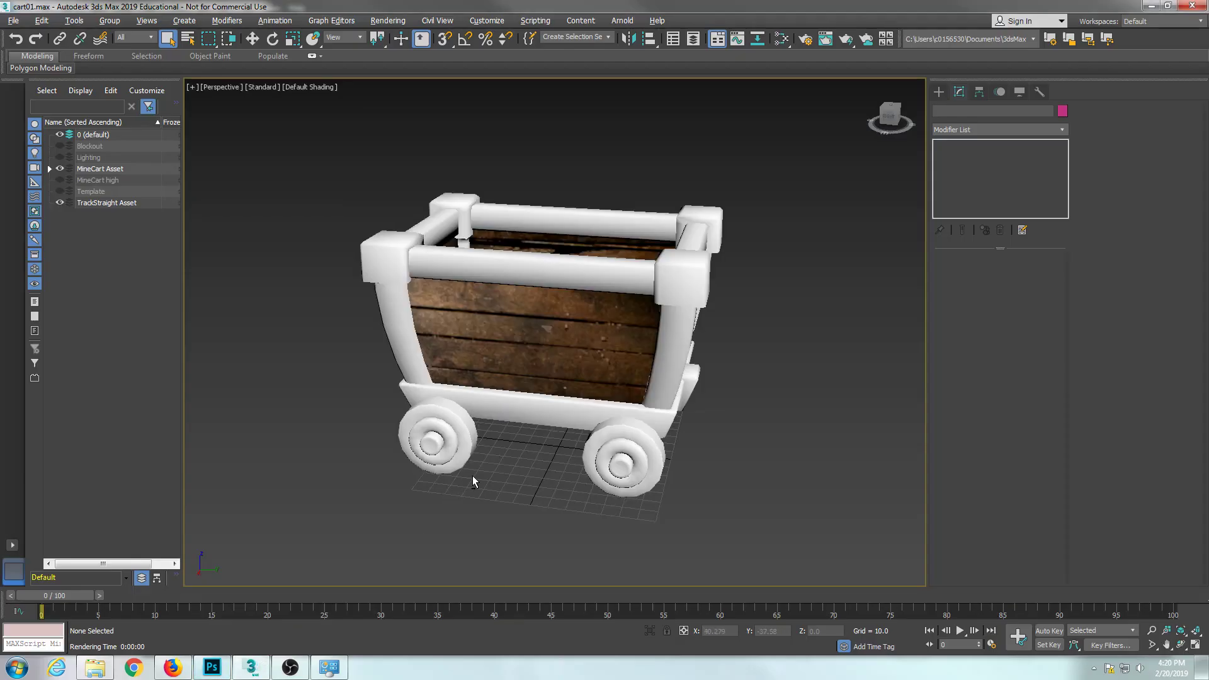
left_click_drag(609, 449, 686, 427)
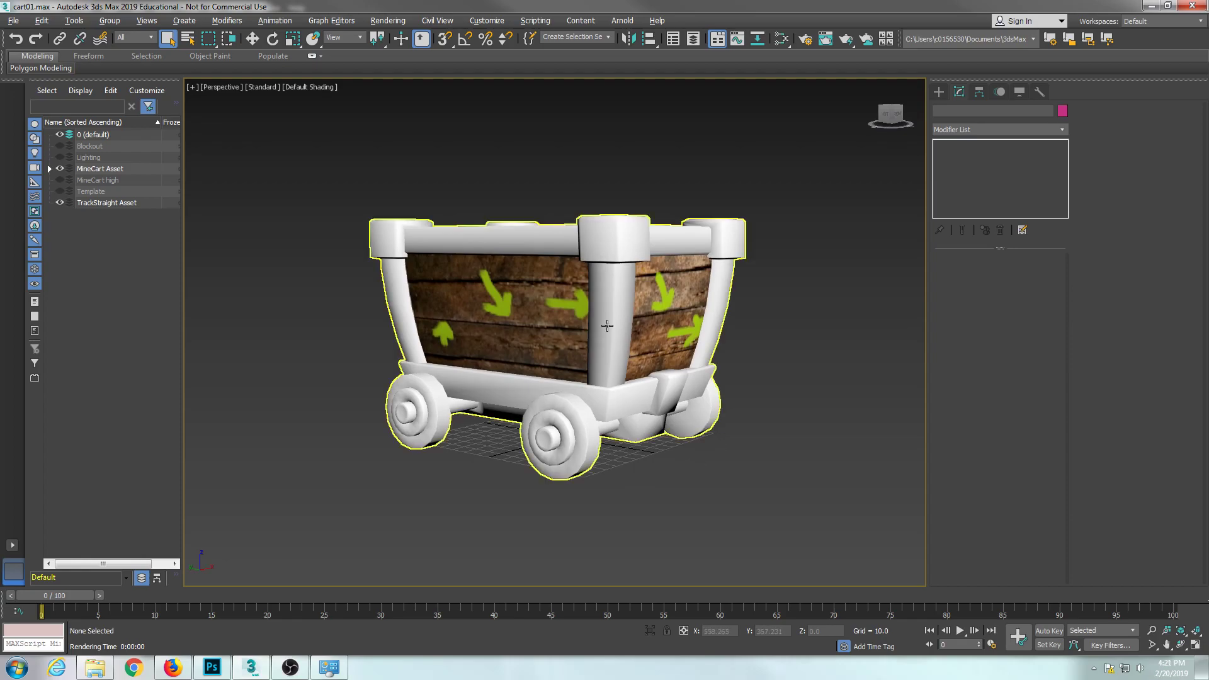
In Photoshop, paint a yellow-green vertical line along the right-hand edge of each middle plank panel, and return to 3ds Max.
left_click(225, 671)
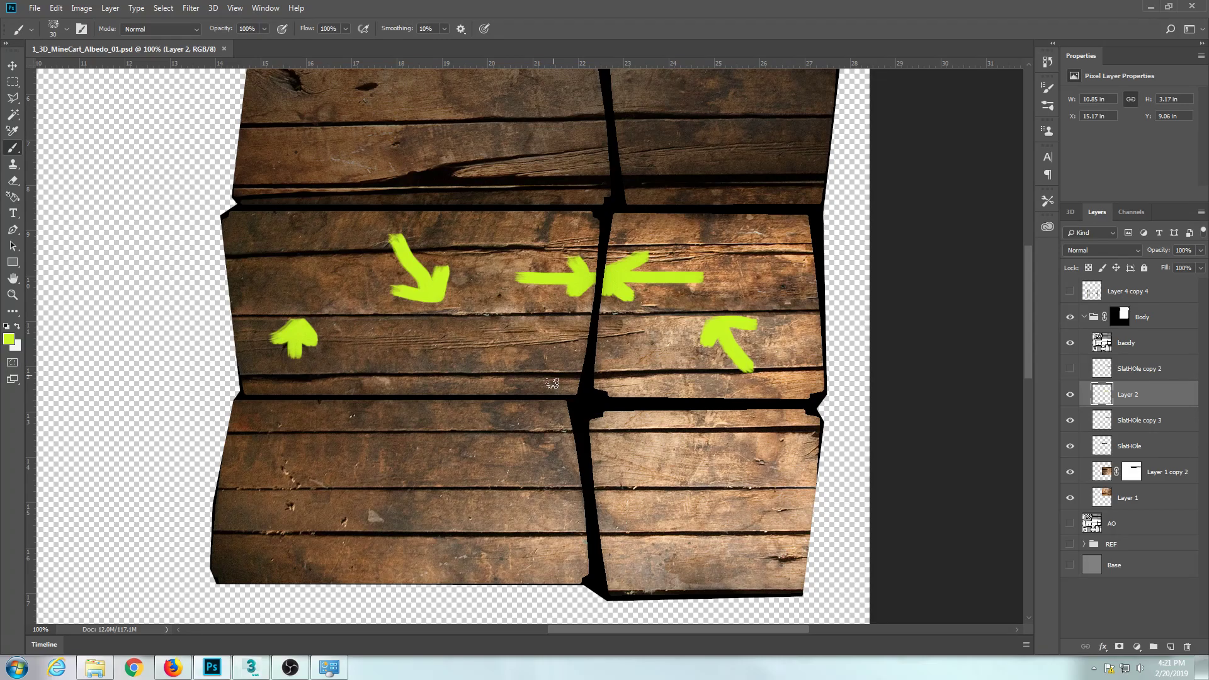
left_click_drag(798, 225, 816, 387)
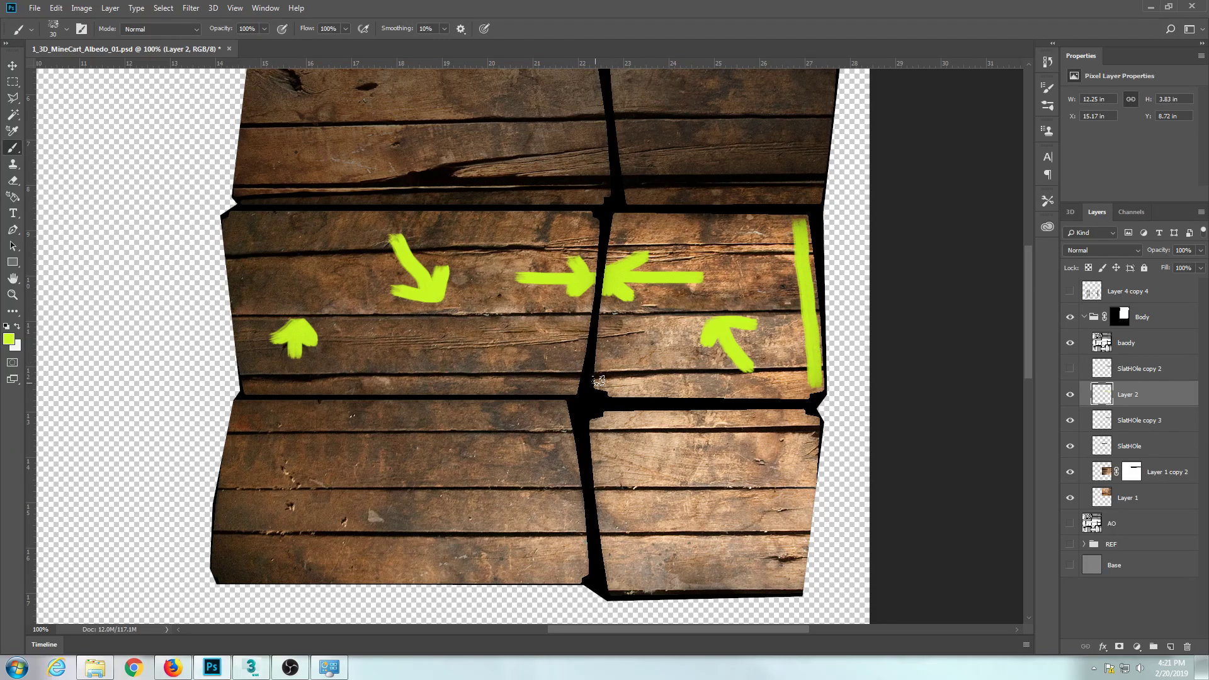
left_click_drag(567, 386, 589, 226)
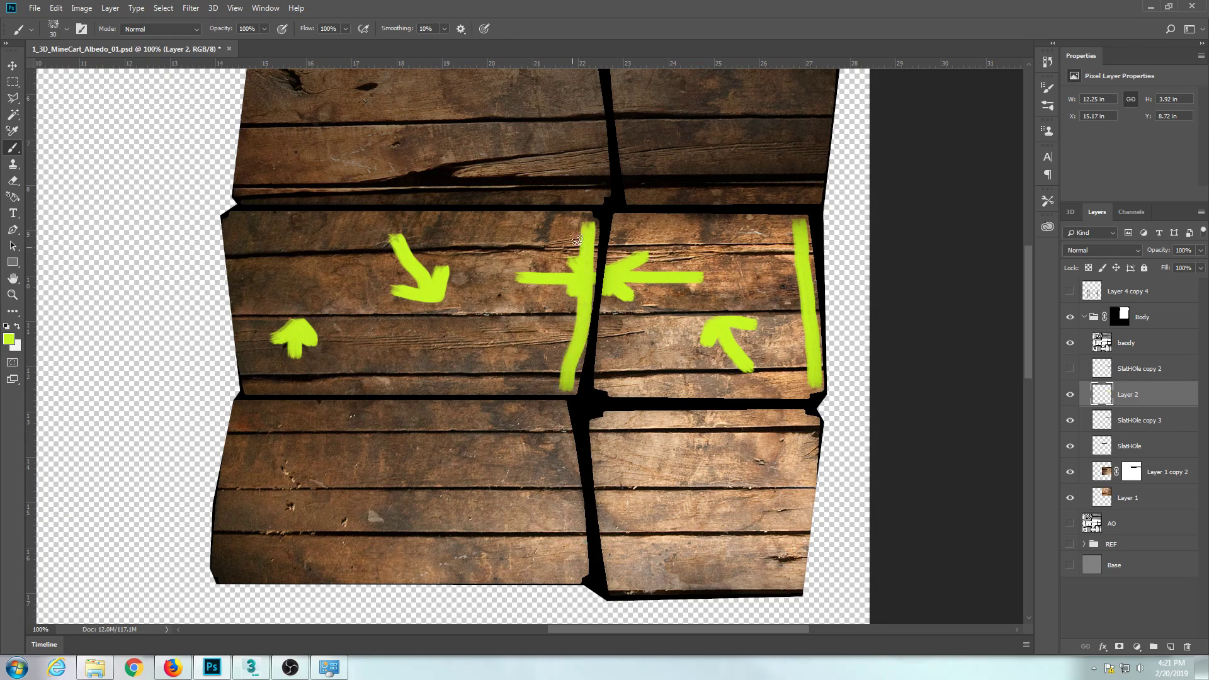
key("alt+Tab")
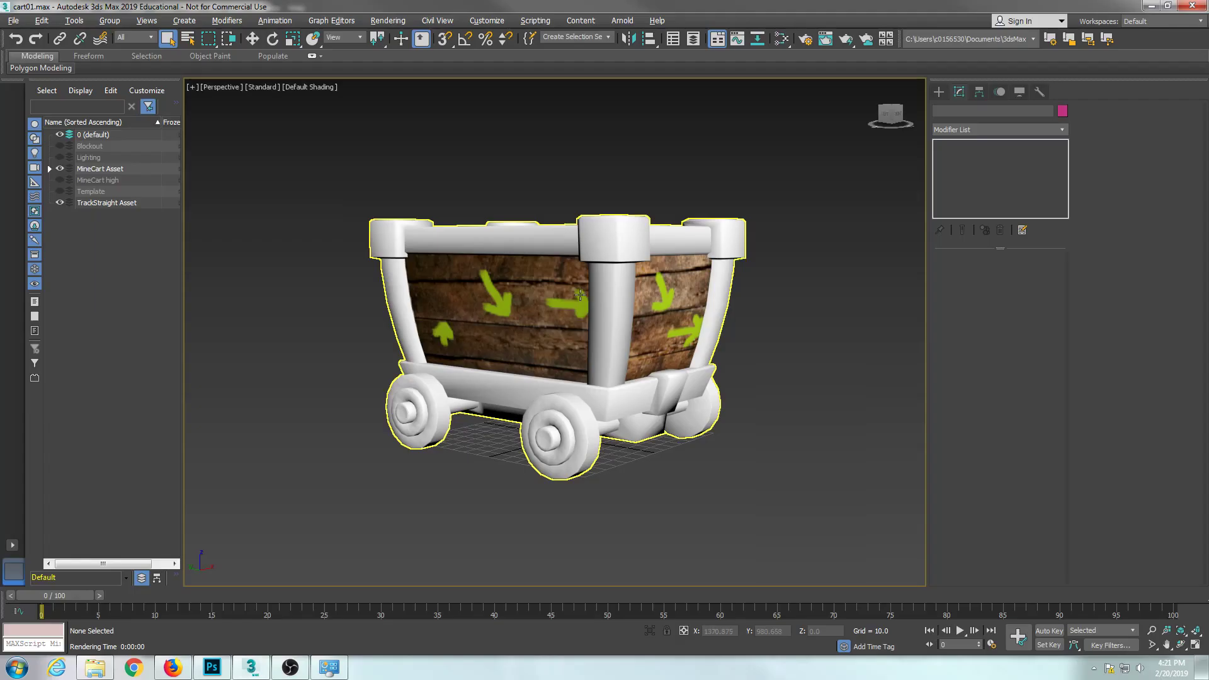